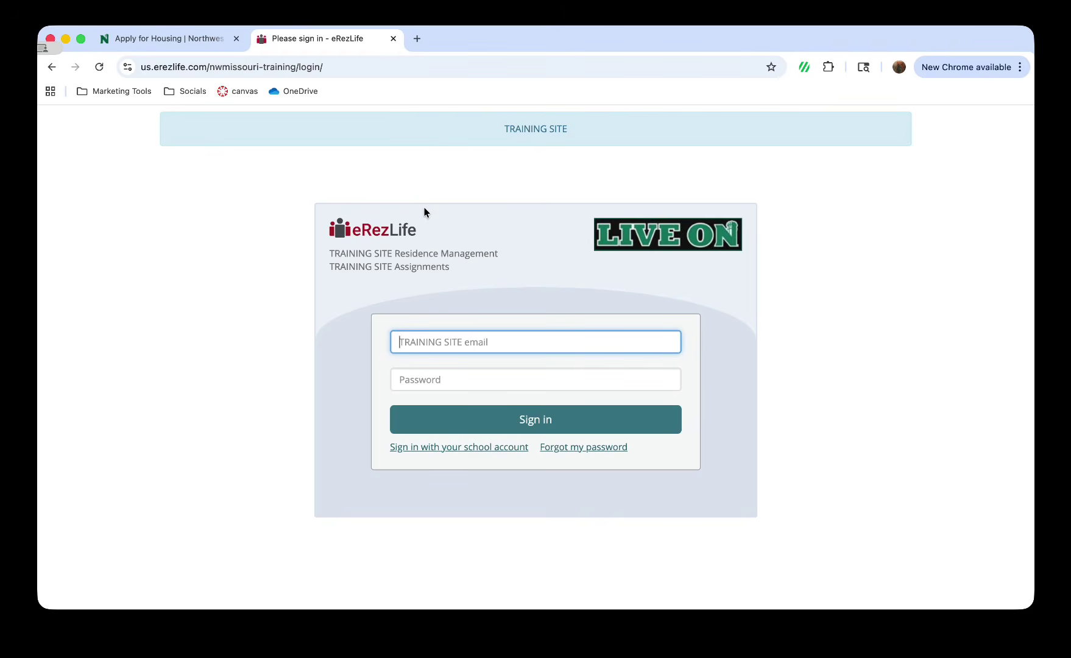
# Sign in to the training site with the student's email and account password, and decline saving the password in the browser
pyautogui.write('3@test.com')
pyautogui.press('Tab')
pyautogui.write('•••••••••')
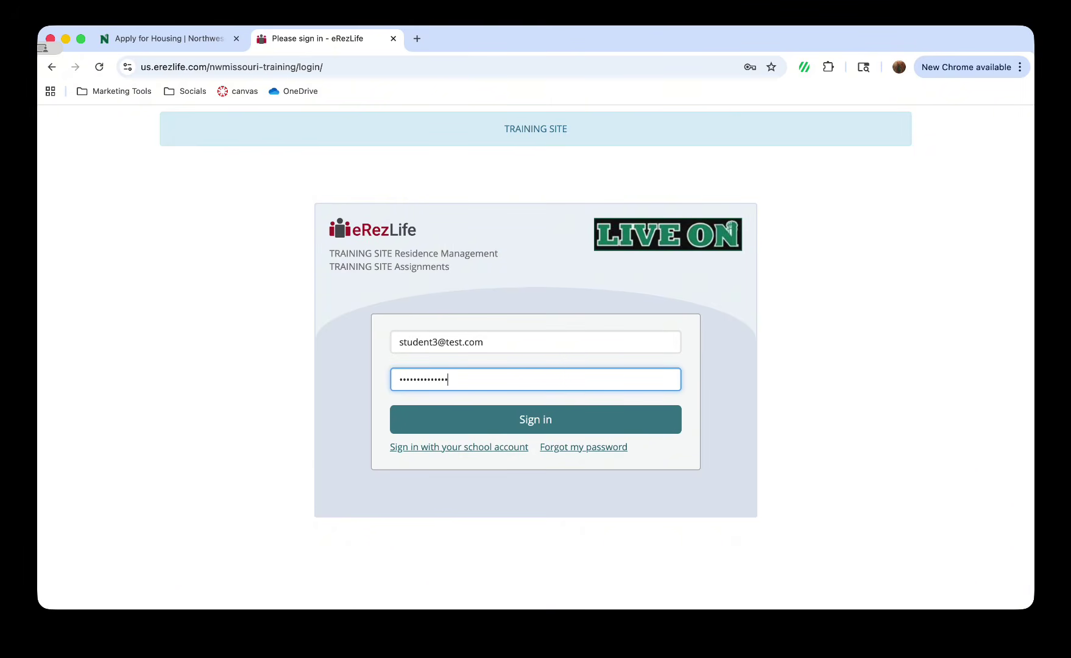
pyautogui.press('Return')
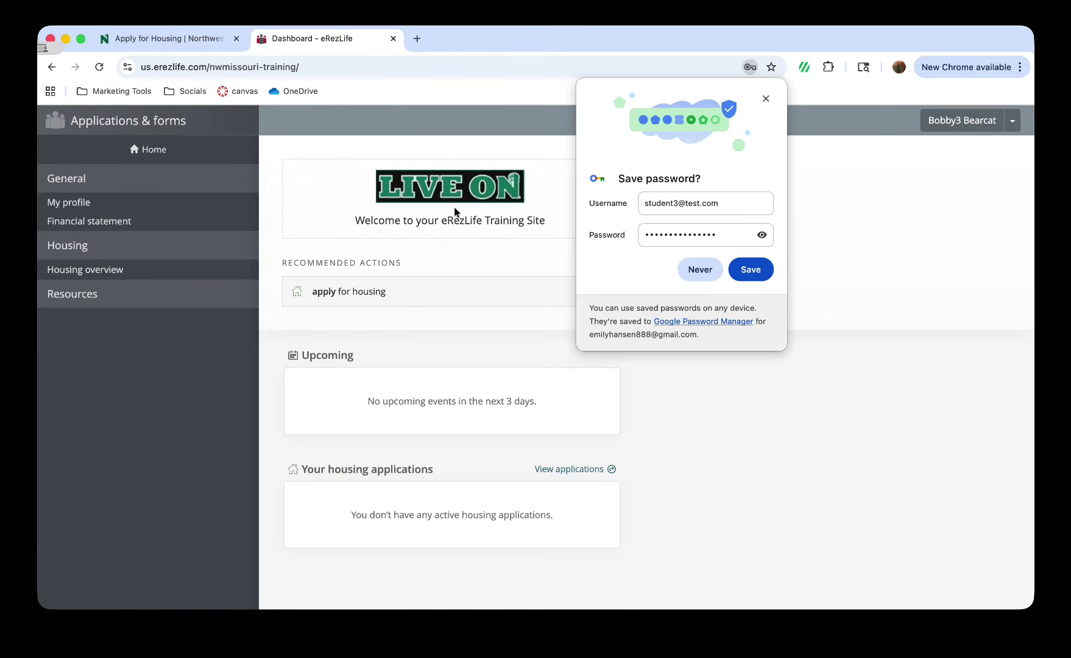
pyautogui.click(704, 269)
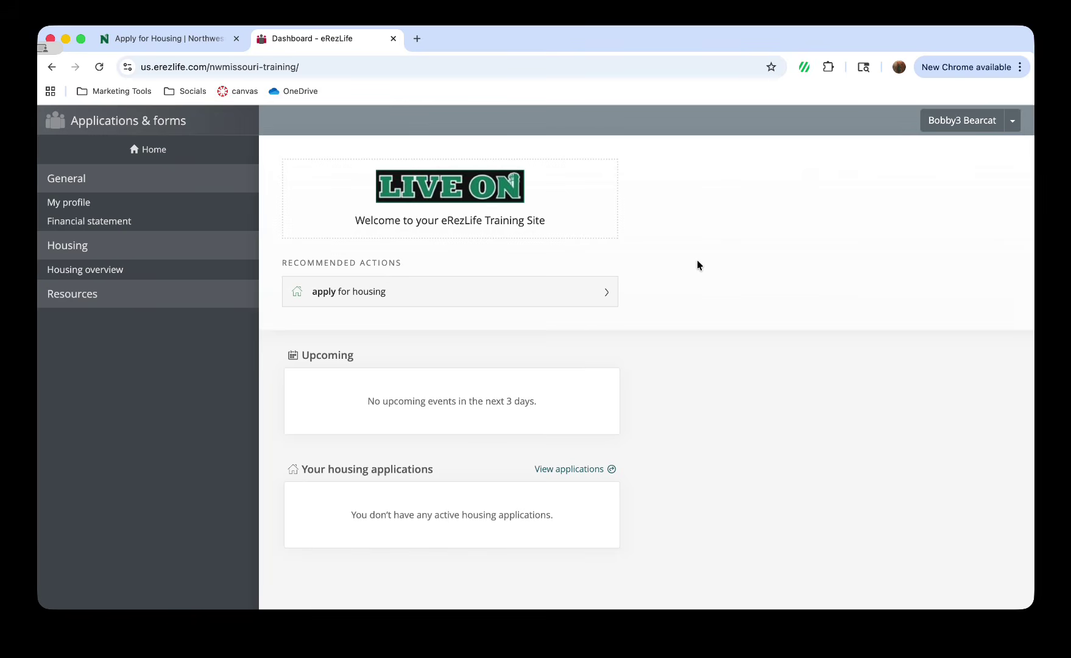
# Start the Fall 2026 (Freshman Residents) housing application and review its Student Information section
pyautogui.click(423, 298)
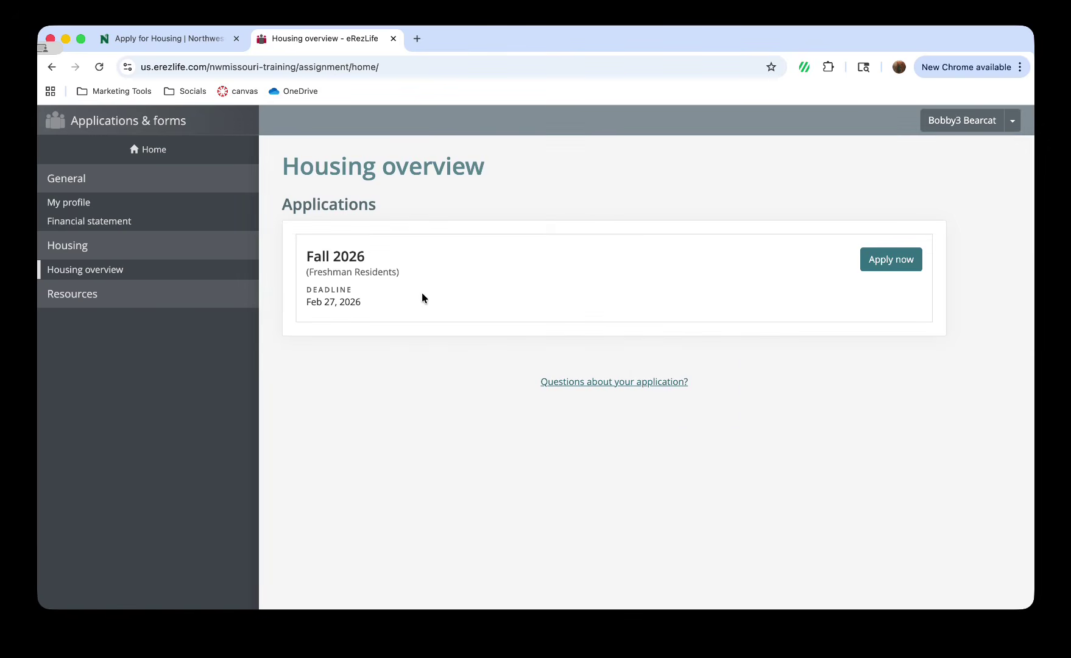
pyautogui.click(900, 261)
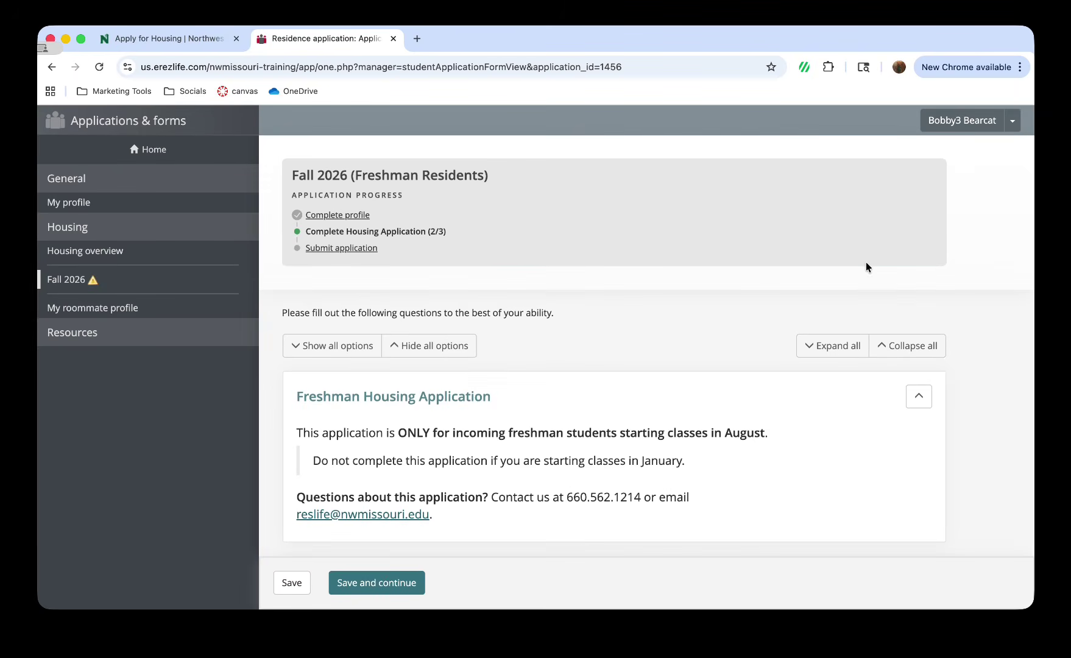
pyautogui.scroll(-3, 724, 350)
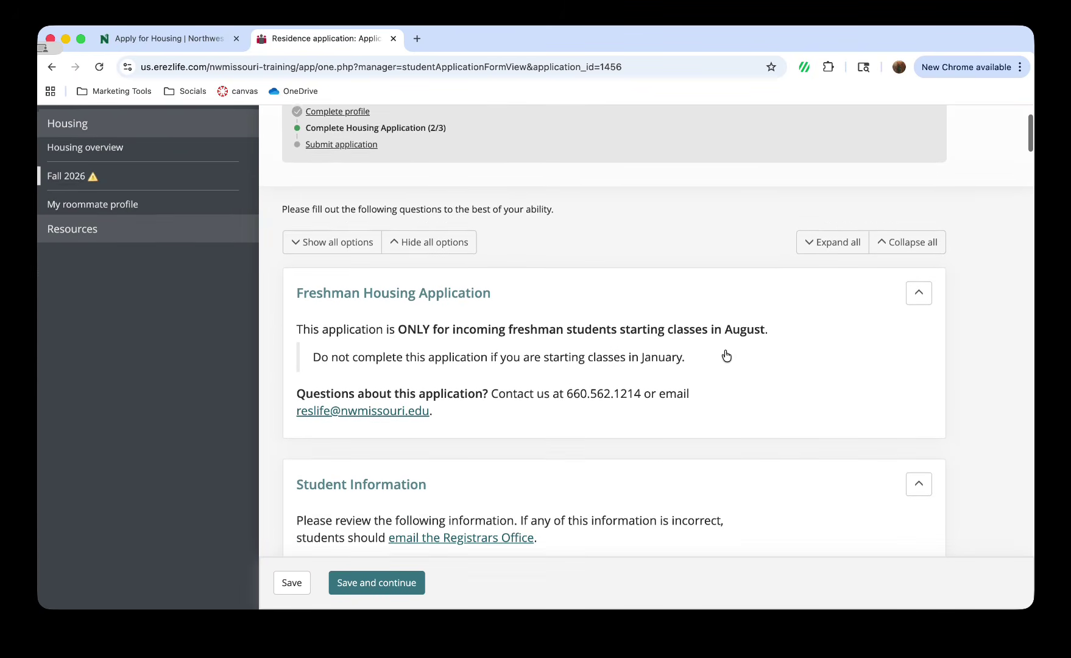
pyautogui.scroll(-7, 724, 353)
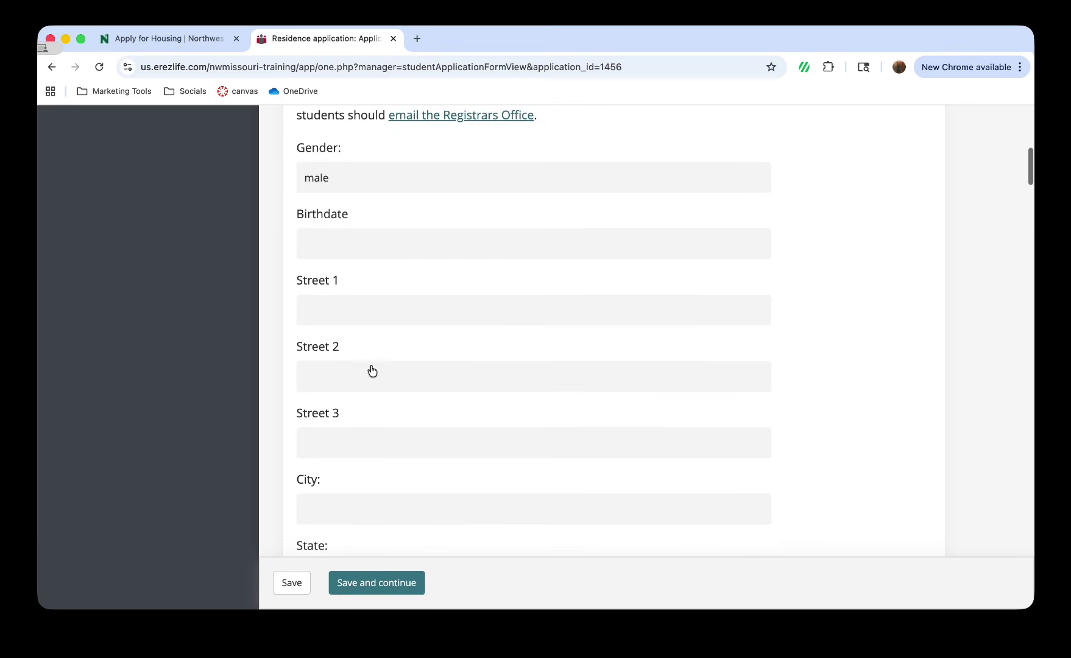
pyautogui.scroll(-2, 371, 368)
pyautogui.scroll(5, 381, 390)
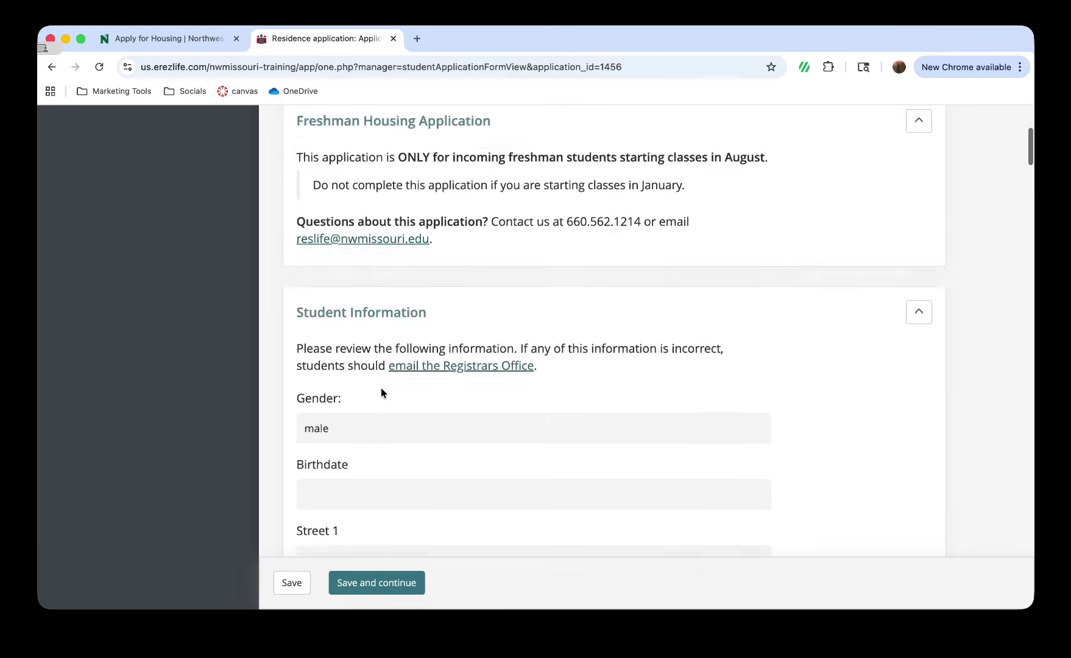
pyautogui.scroll(4, 381, 387)
# Answer No to having health information to share in the Health Information section
pyautogui.scroll(-8, 381, 387)
pyautogui.scroll(-3, 383, 393)
pyautogui.scroll(-4, 383, 393)
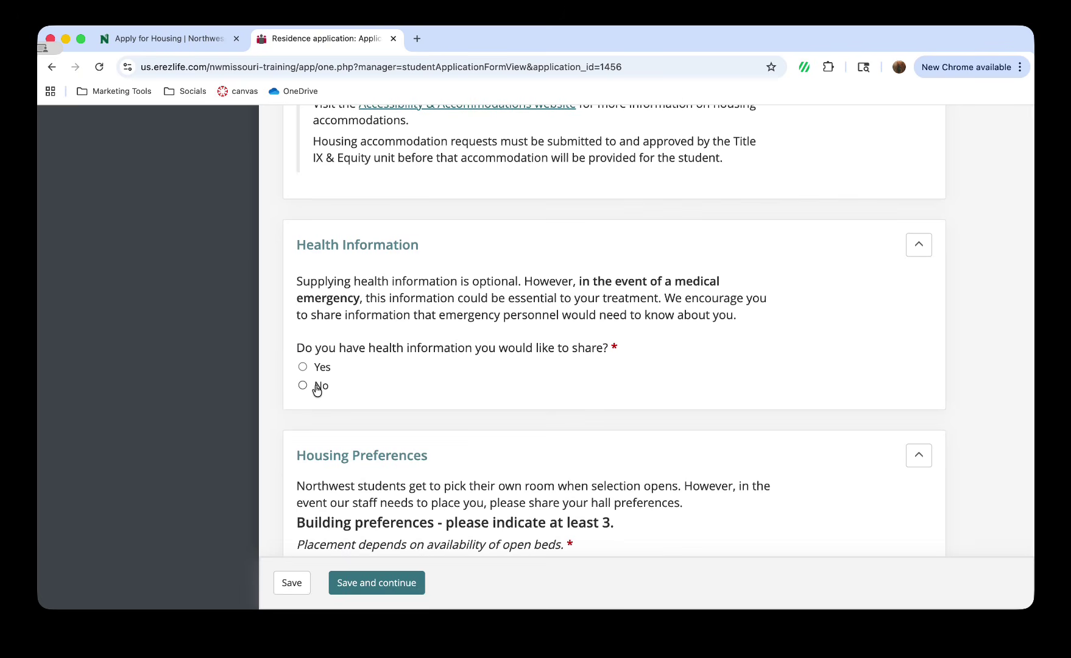
pyautogui.scroll(-3, 316, 390)
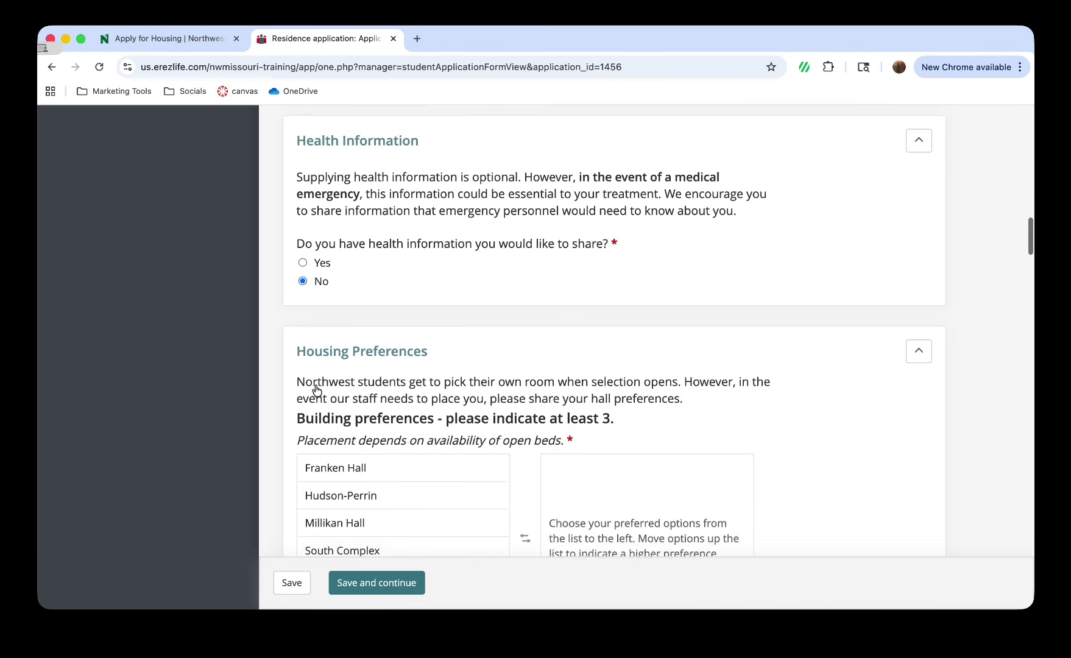
# Rank the building preferences in the order Hudson-Perrin, South Complex, Franken Hall, Tower Suites, Millikan Hall
pyautogui.scroll(-1, 316, 390)
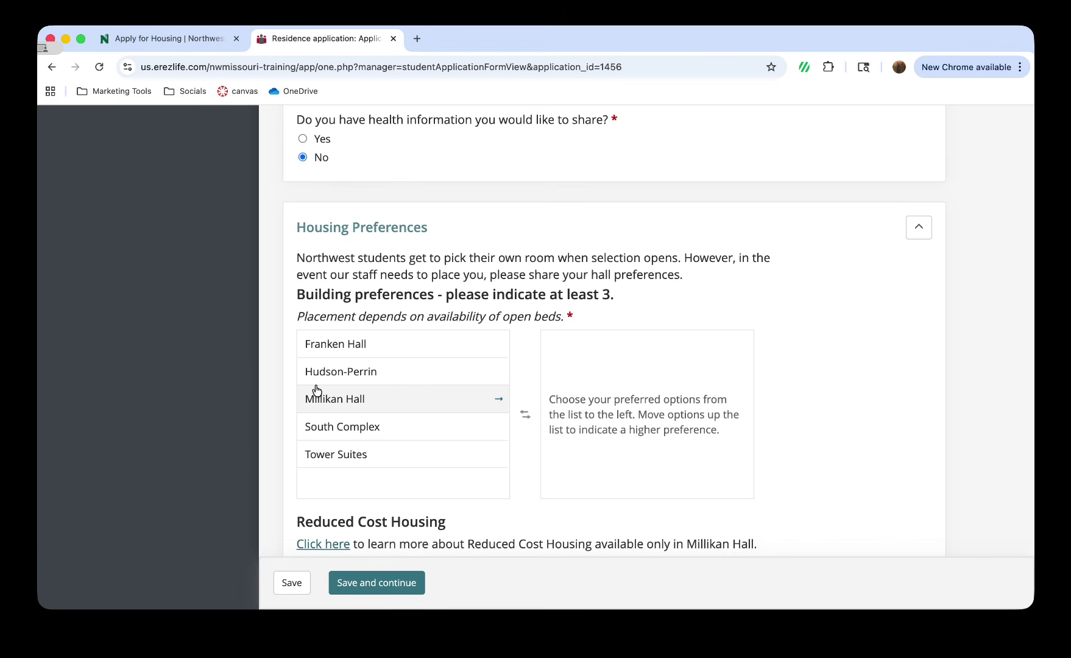
pyautogui.click(419, 369)
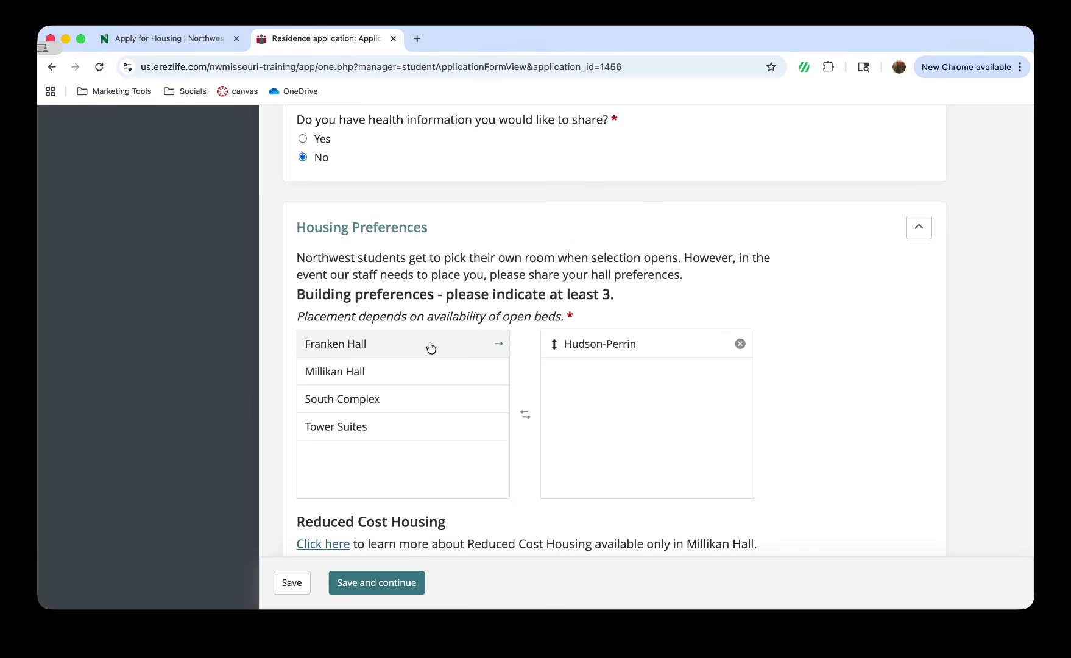
pyautogui.click(432, 397)
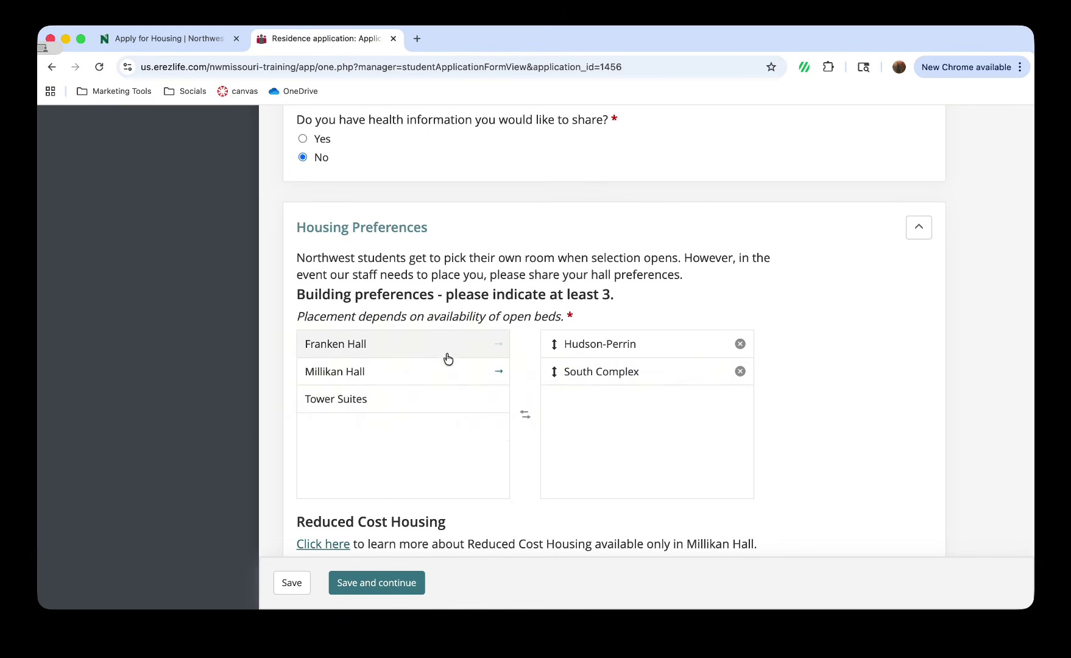
pyautogui.click(445, 353)
pyautogui.click(445, 374)
pyautogui.click(447, 345)
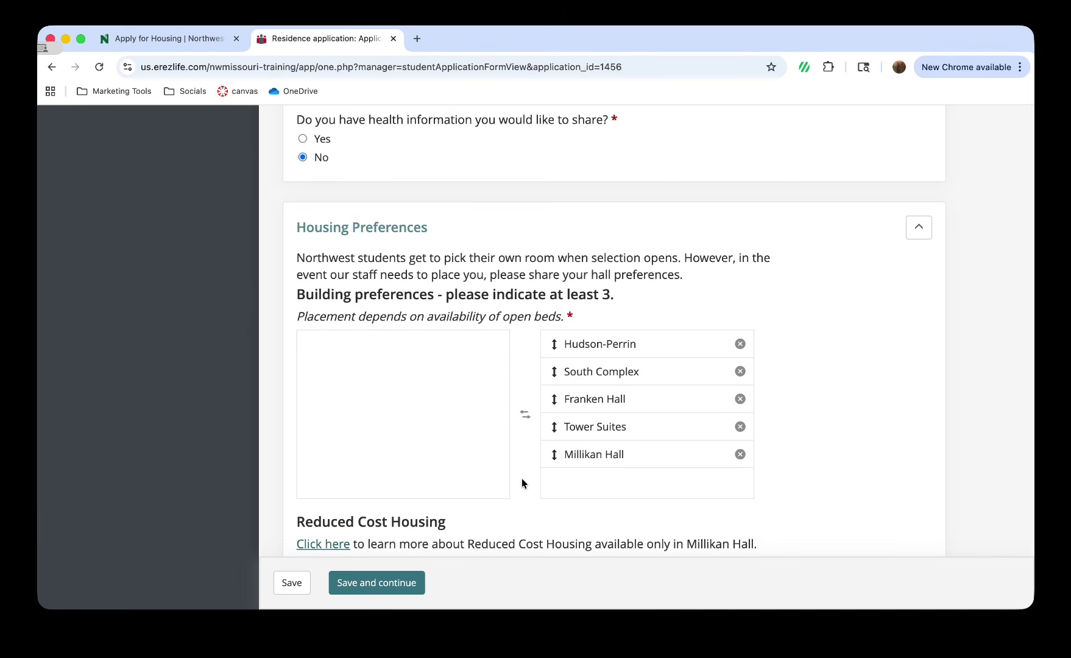
# Read the Reduced Cost Housing and Private Room notices and answer No to wishing for a private room
pyautogui.scroll(-1, 522, 483)
pyautogui.scroll(-5, 521, 483)
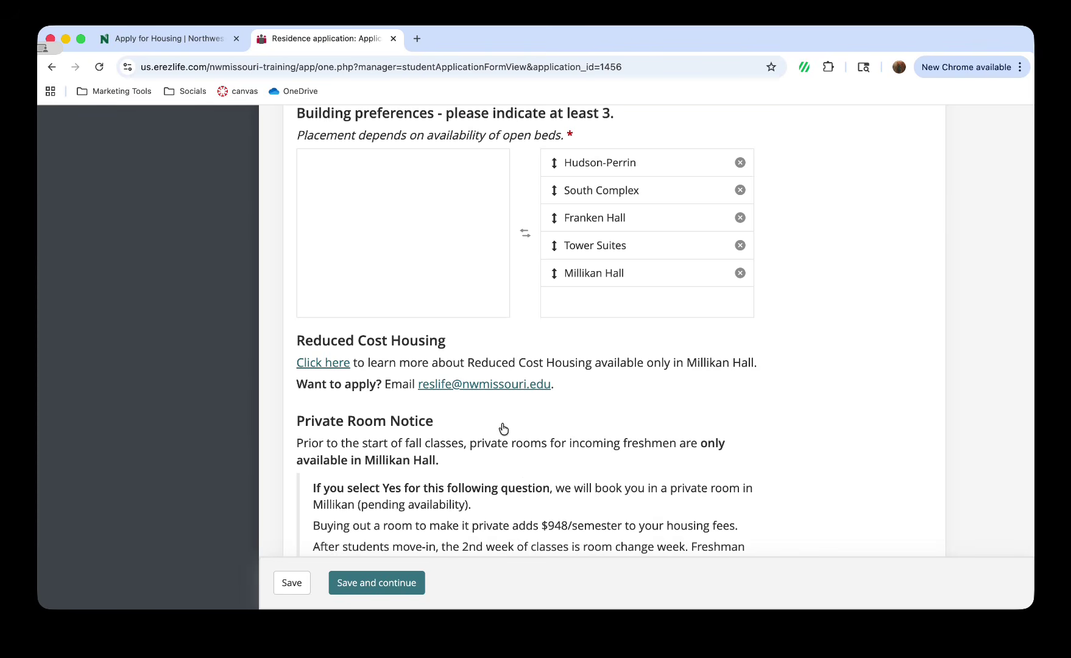
pyautogui.scroll(-2, 493, 420)
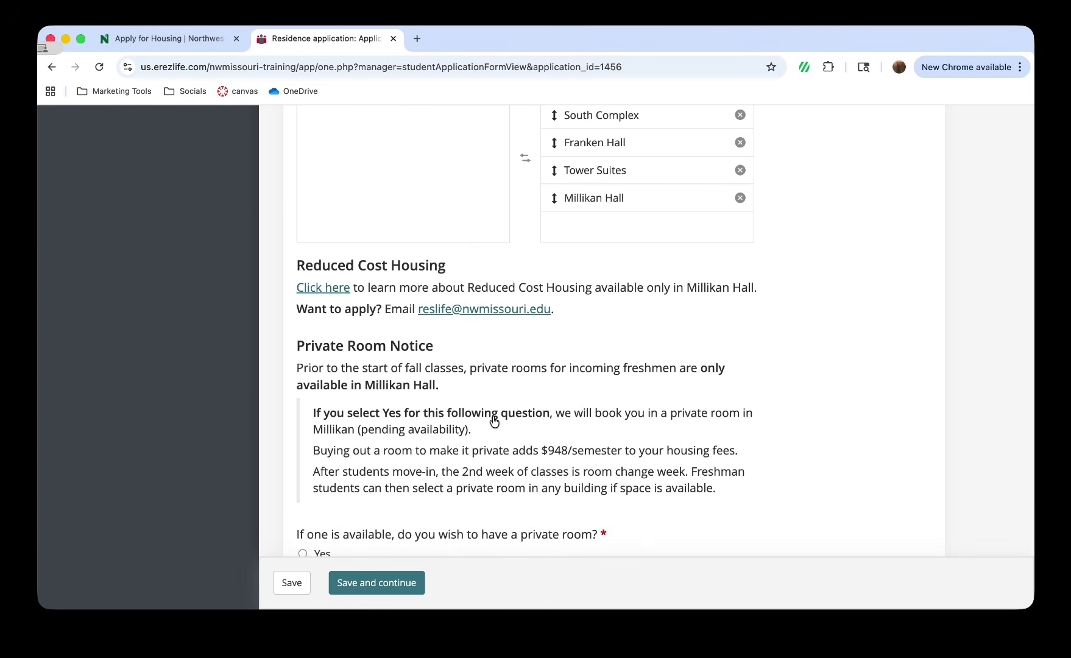
pyautogui.scroll(-1, 494, 422)
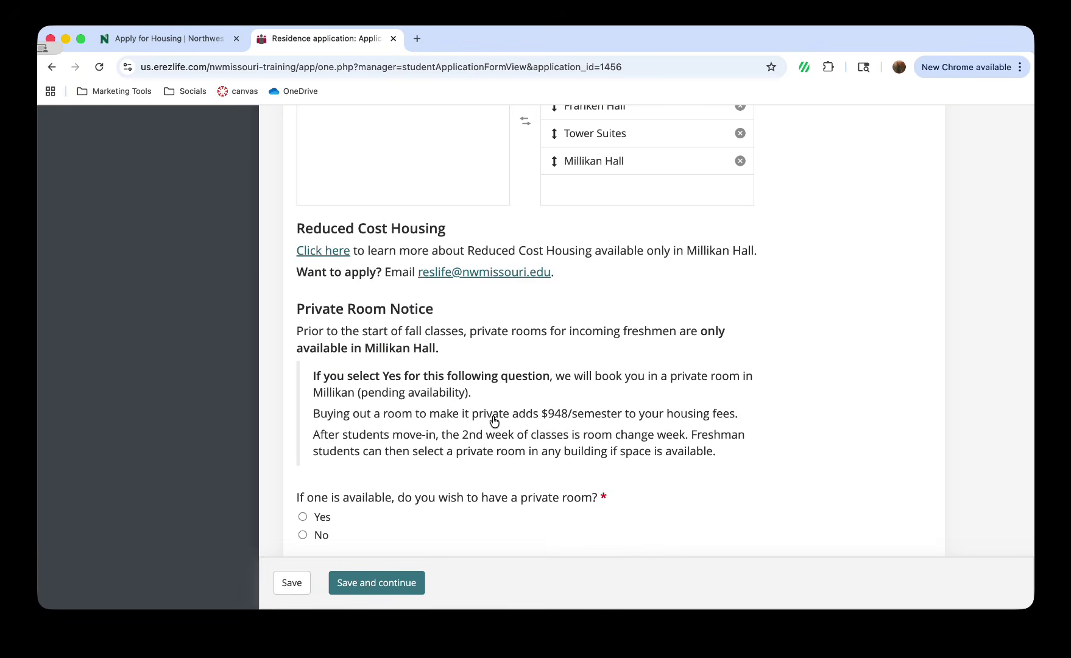
pyautogui.scroll(-1, 493, 420)
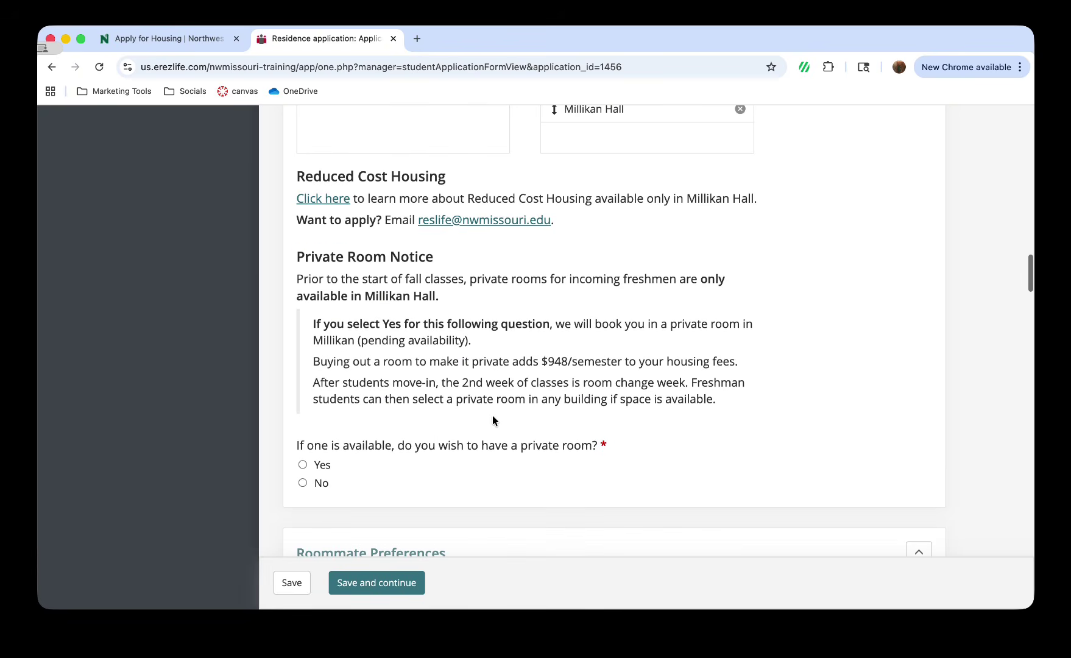
pyautogui.click(318, 484)
# Read the Roommate Preferences guidance and set the relationship wanted in a roommate to "To be friends."
pyautogui.scroll(-3, 413, 490)
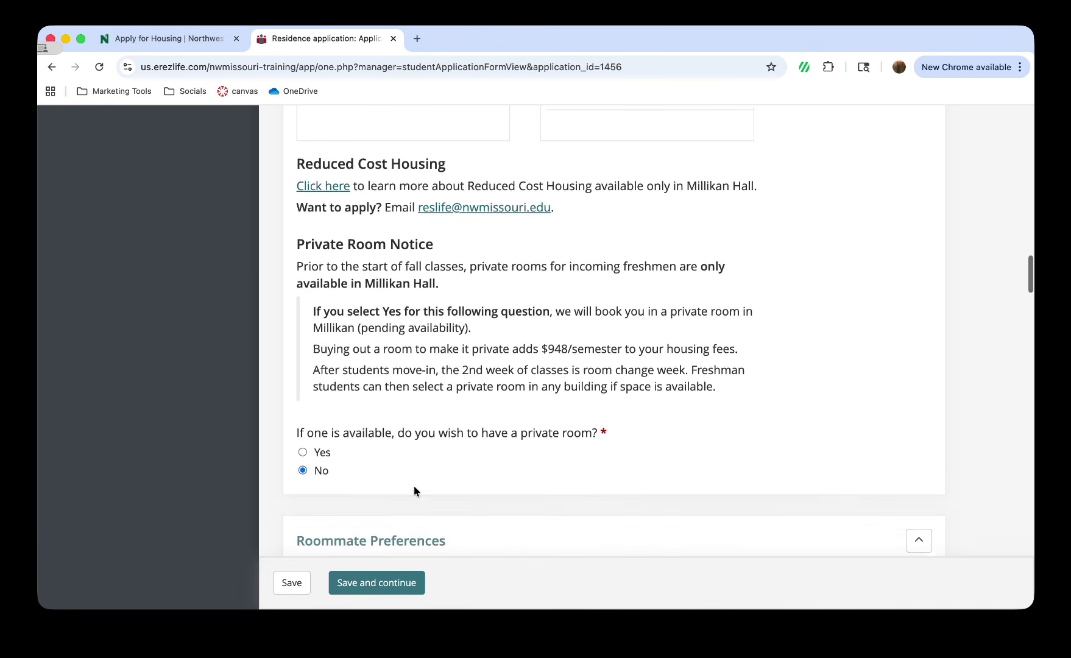
pyautogui.scroll(-1, 415, 491)
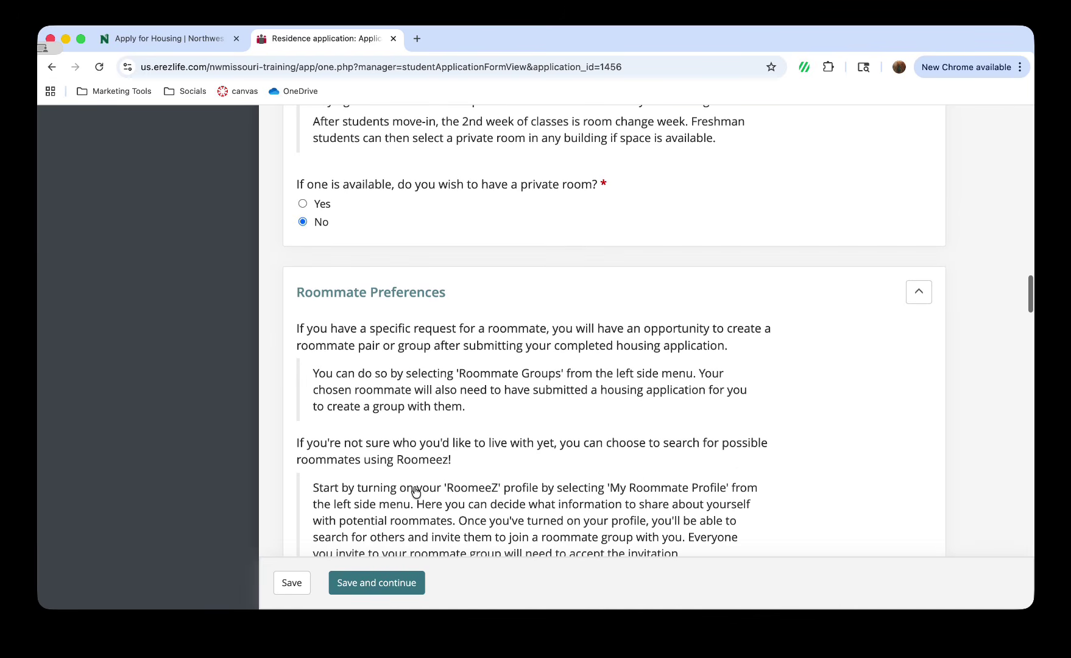
pyautogui.scroll(-1, 414, 491)
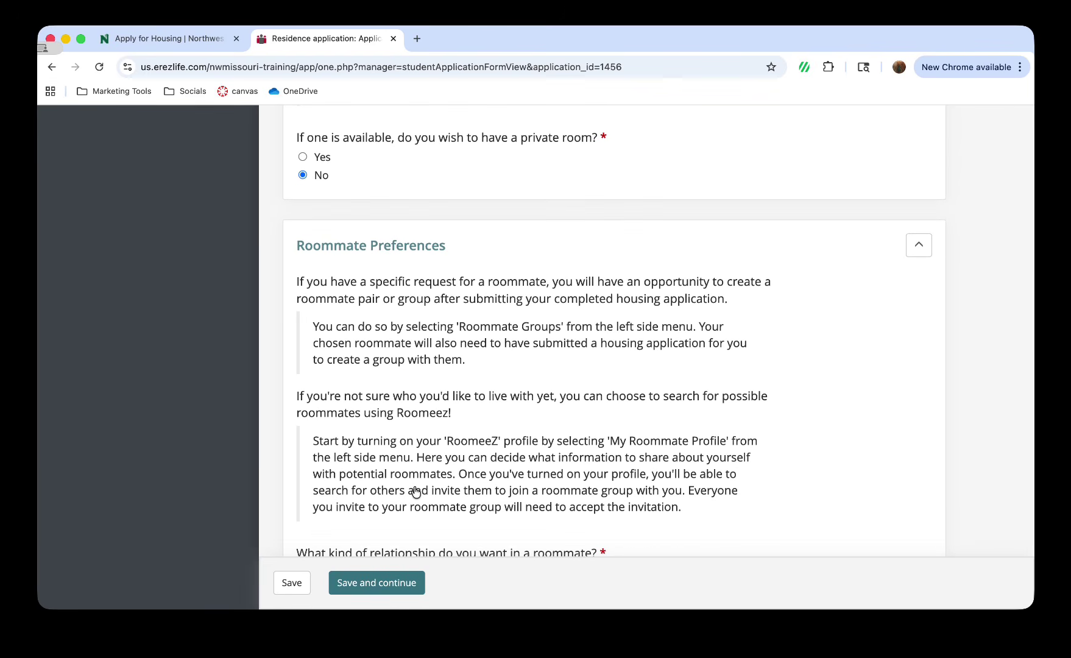
pyautogui.scroll(-1, 415, 491)
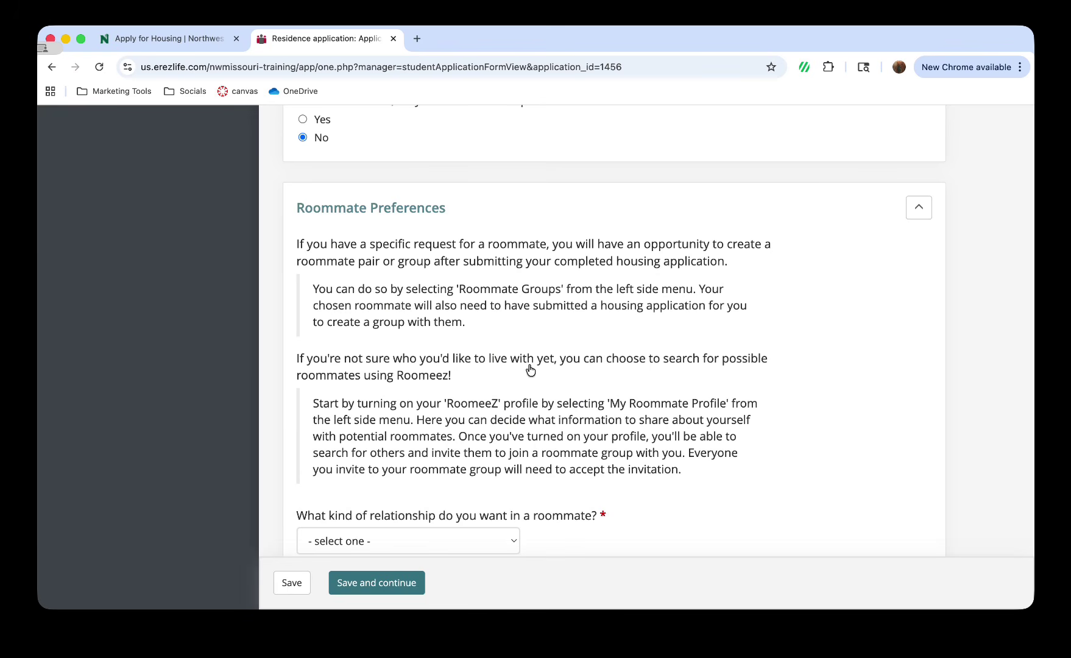
pyautogui.scroll(-1, 494, 374)
pyautogui.scroll(-4, 495, 374)
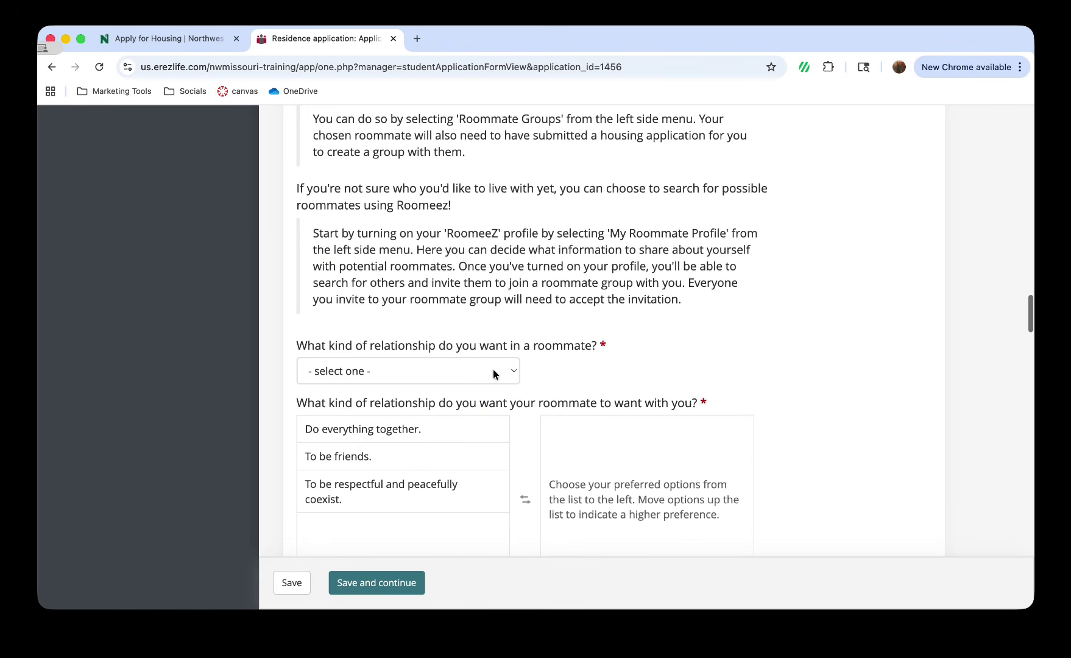
pyautogui.scroll(-1, 493, 370)
pyautogui.click(479, 343)
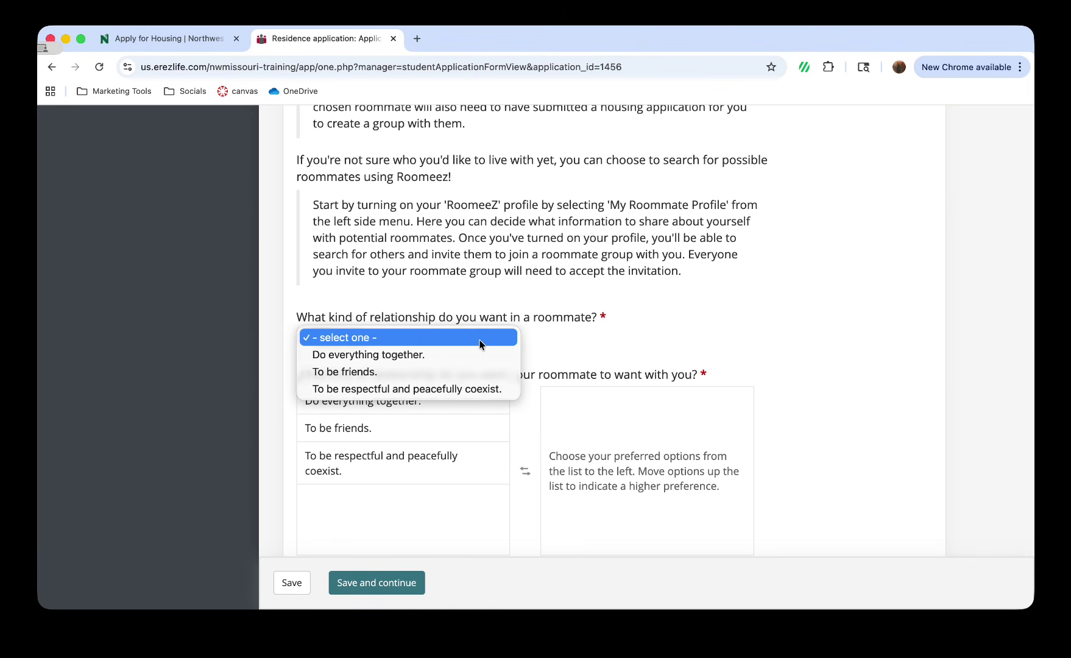
pyautogui.click(467, 370)
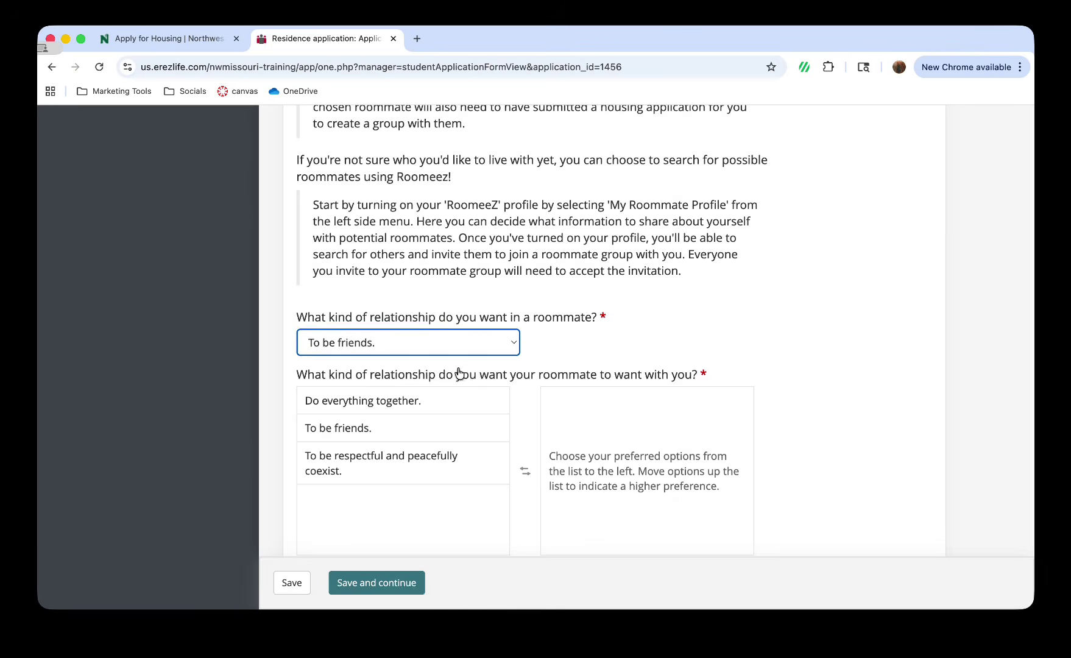
# Rank the relationship the roommate should want: "To be friends", "Do everything together", "To be respectful and peacefully coexist"
pyautogui.scroll(-2, 460, 371)
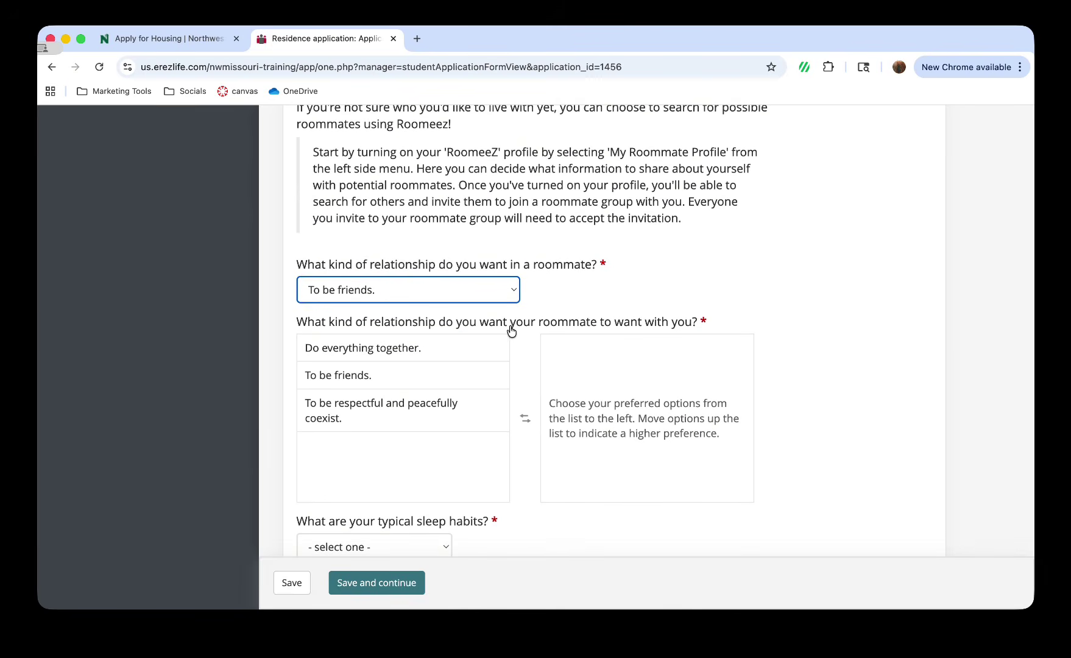
pyautogui.click(444, 377)
pyautogui.click(444, 349)
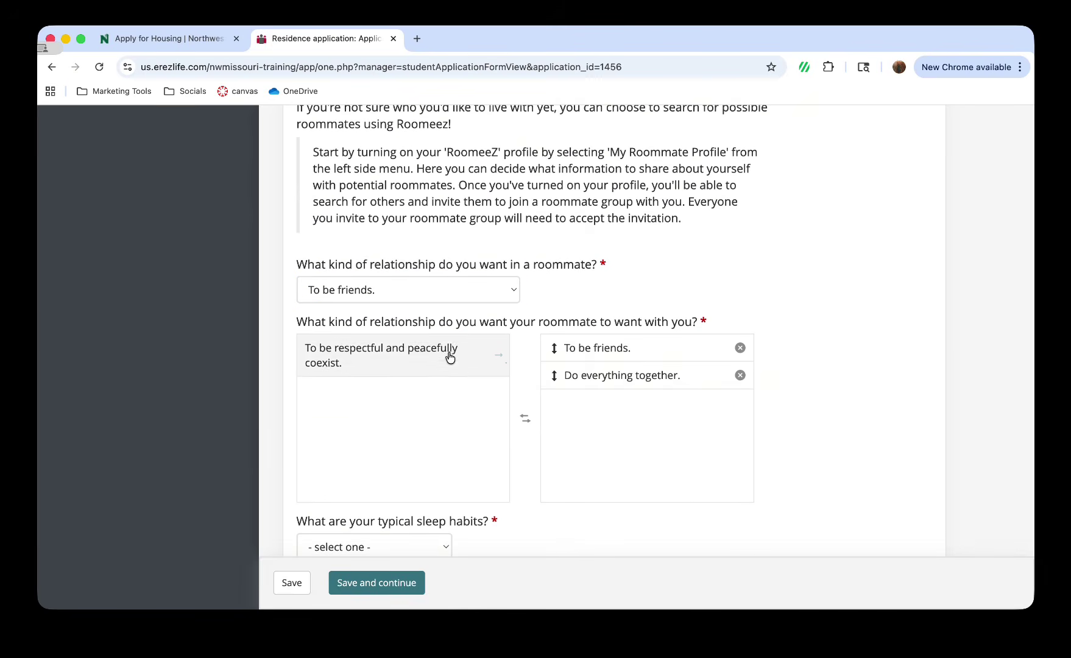
pyautogui.click(441, 362)
# Set the applicant's typical sleep habits to "Late to bed, early to rise."
pyautogui.scroll(-6, 441, 363)
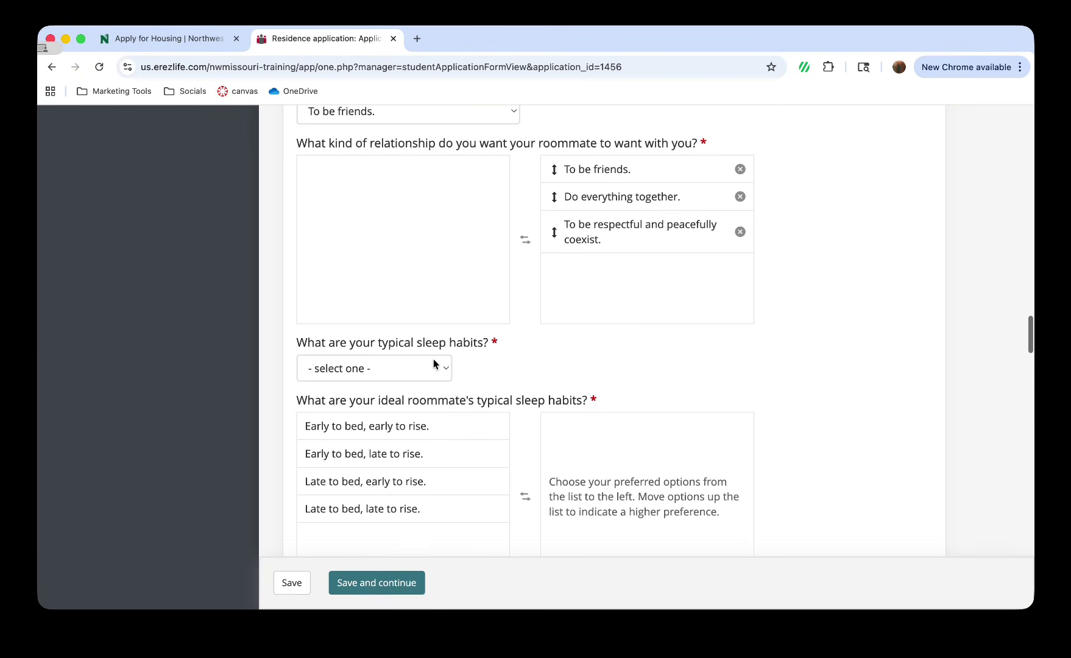
pyautogui.click(442, 364)
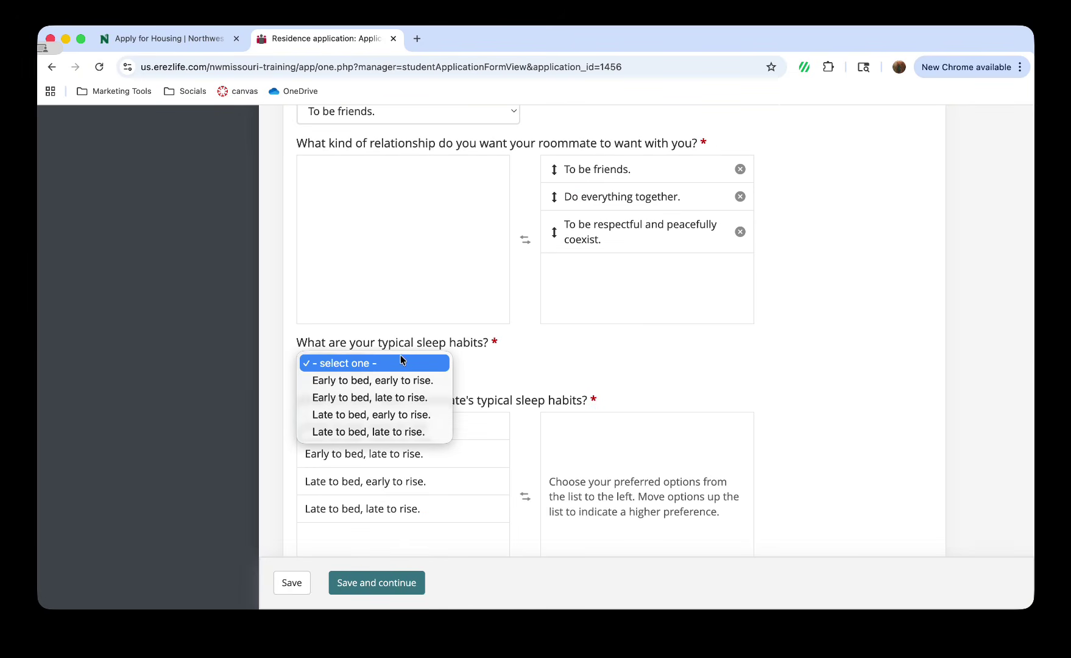
pyautogui.click(353, 415)
# Rank the ideal roommate's sleep habits (to bed/to rise) in the order late/early, early/early, late/late, early/late
pyautogui.scroll(-3, 353, 414)
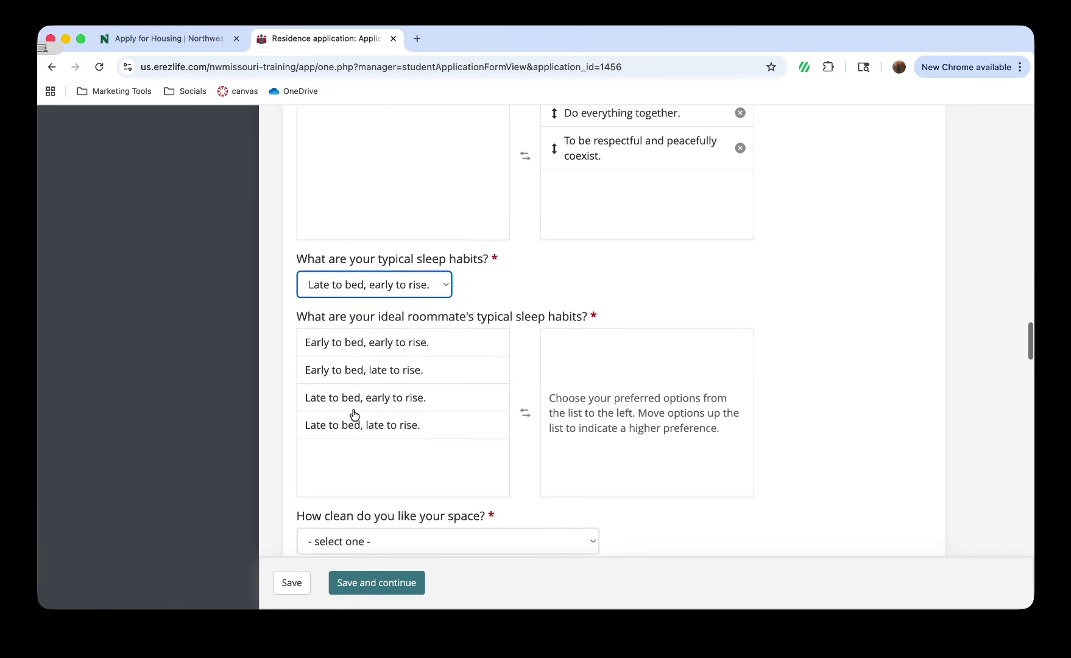
pyautogui.click(360, 396)
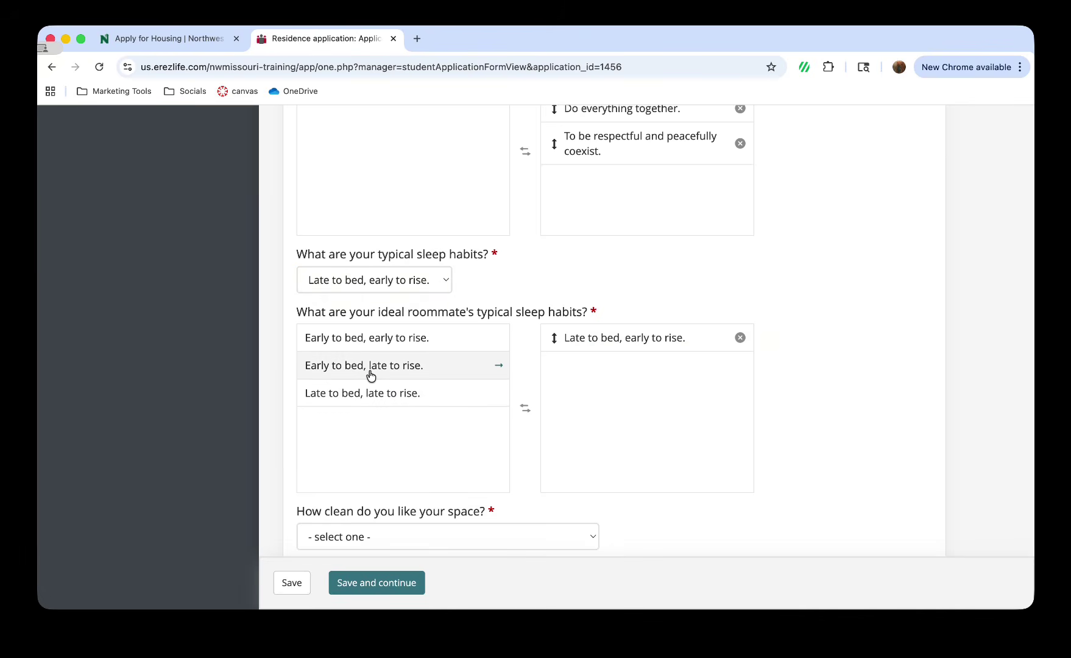
pyautogui.click(371, 337)
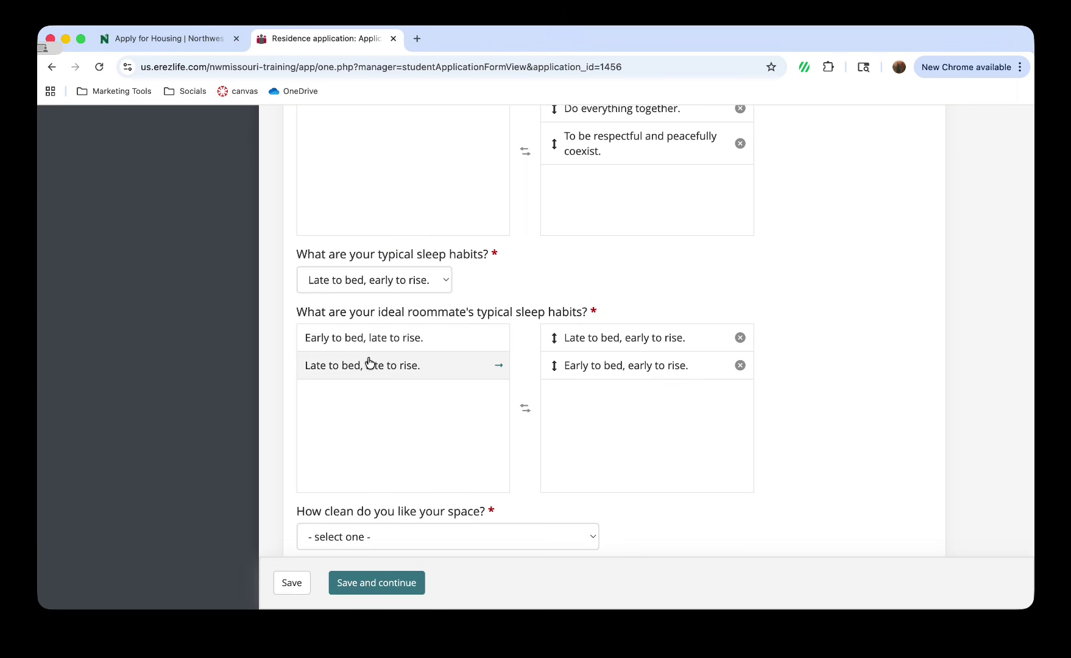
pyautogui.click(370, 364)
pyautogui.click(370, 338)
# Set the applicant's own cleanliness preference to "Like a clean space but some mess is okay."
pyautogui.scroll(-3, 348, 432)
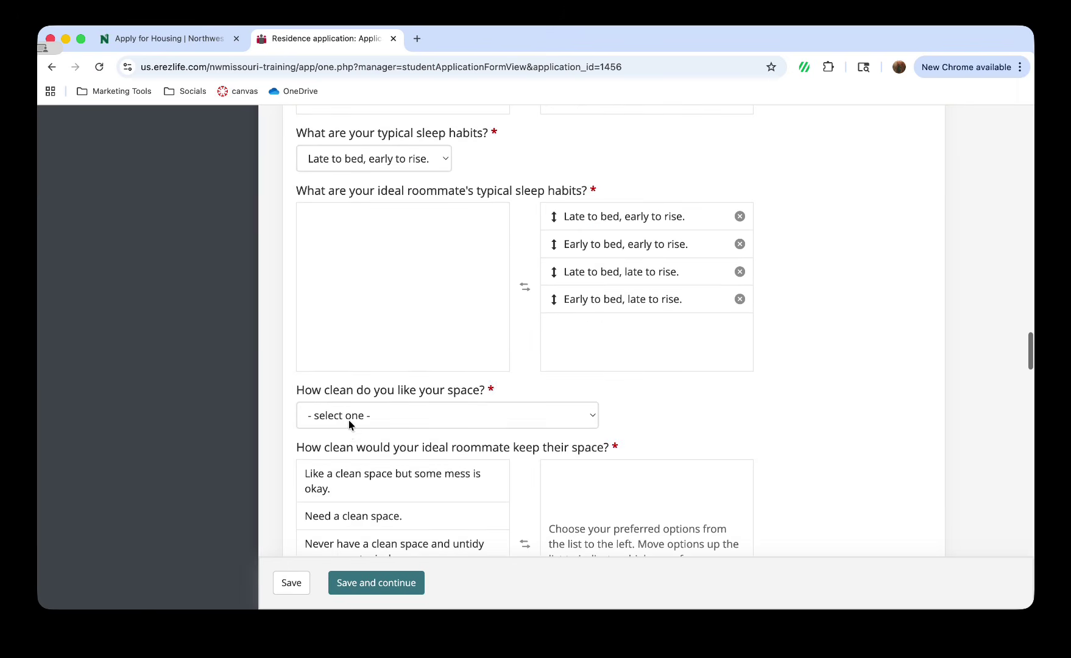
pyautogui.click(349, 417)
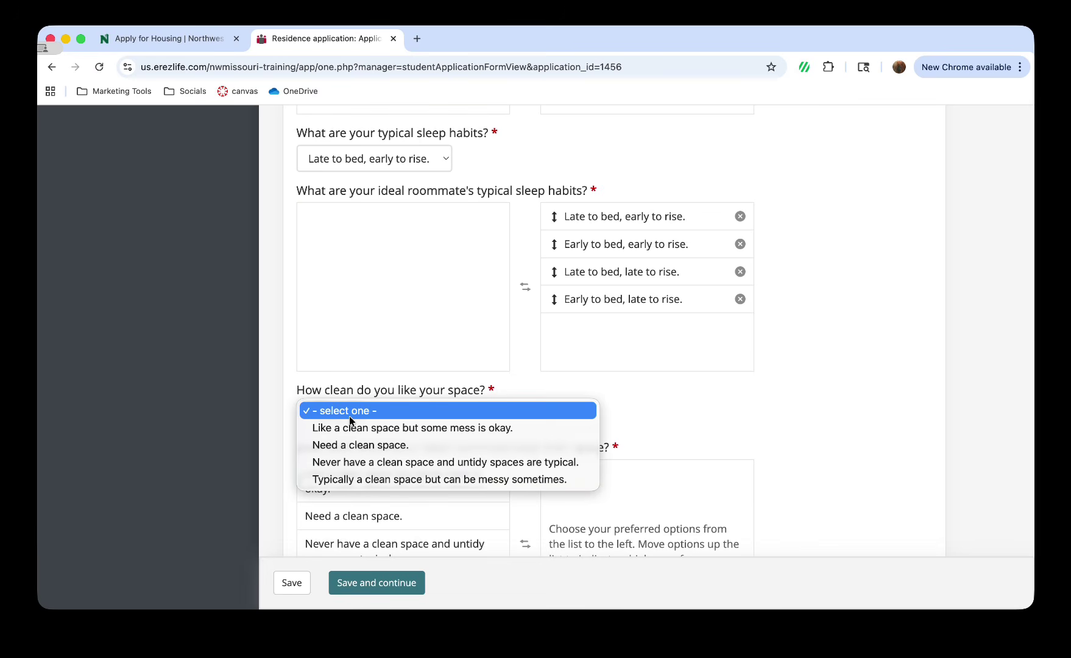
pyautogui.click(351, 427)
pyautogui.scroll(-3, 359, 429)
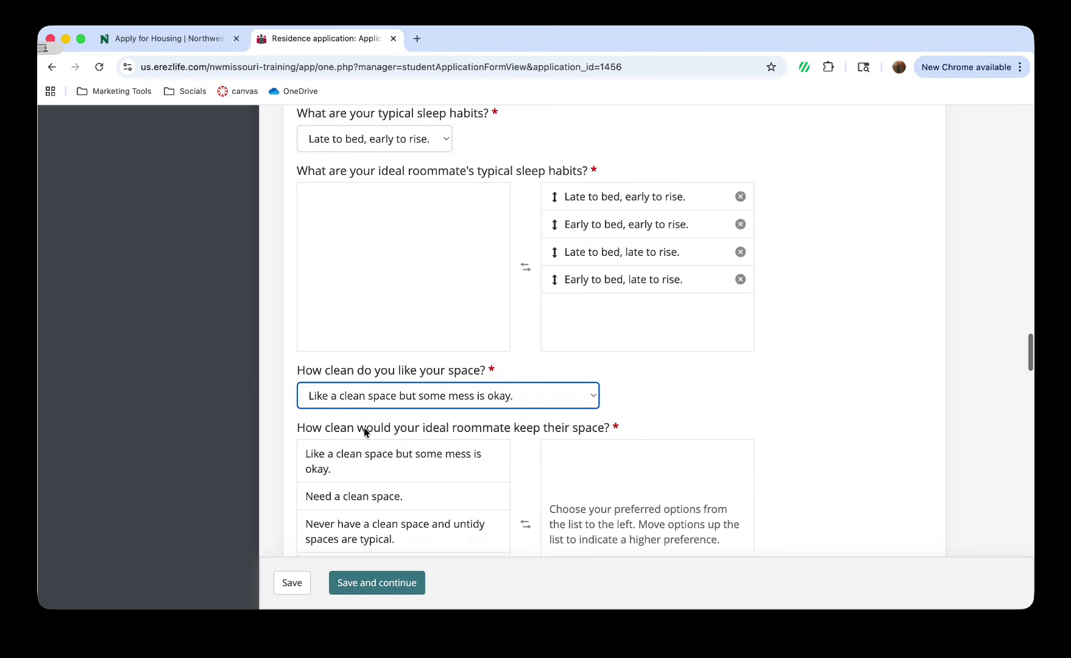
# Rank the ideal roommate's cleanliness: likes clean but some mess okay, needs clean, typically clean but sometimes messy, never clean and typically untidy
pyautogui.scroll(-2, 364, 431)
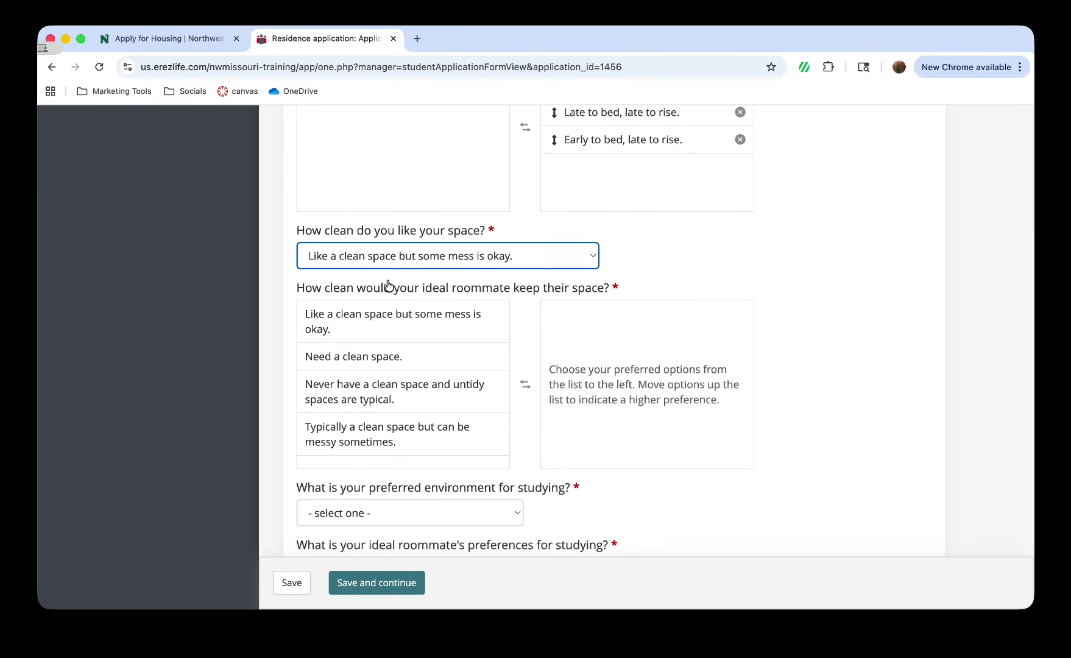
pyautogui.click(421, 335)
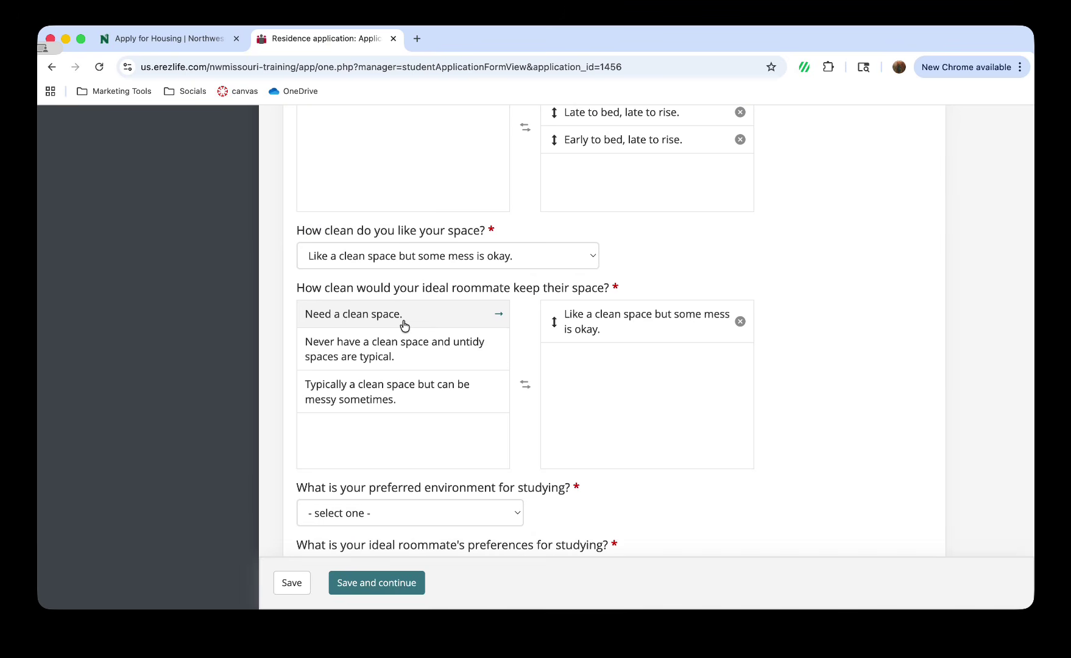
pyautogui.click(404, 322)
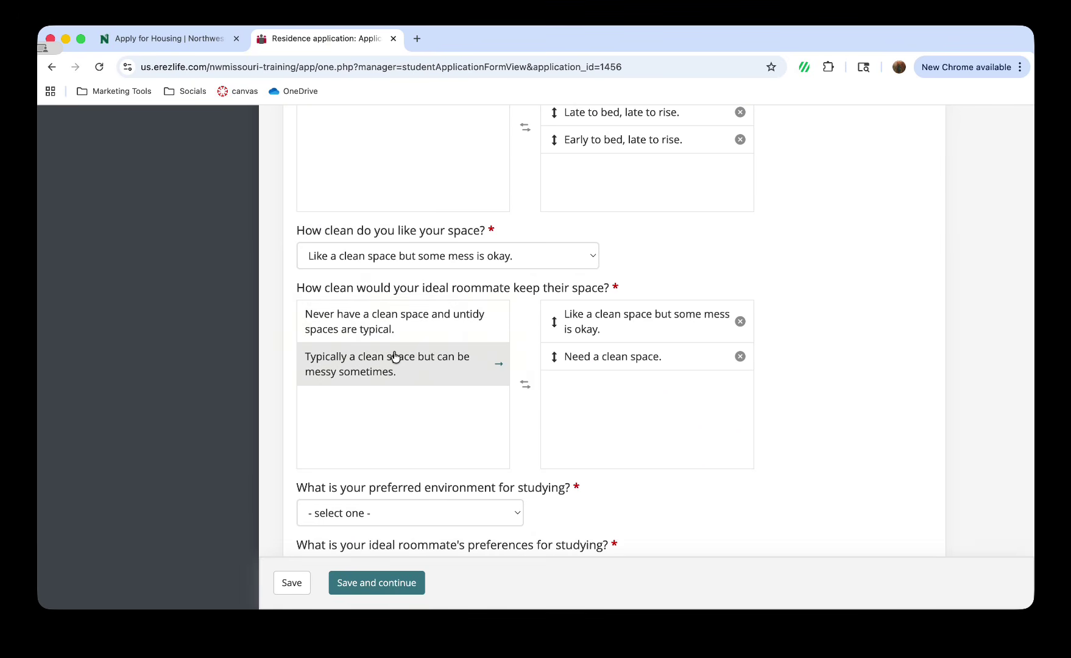
pyautogui.click(394, 356)
pyautogui.click(394, 332)
# Set the study environment to "Can study with some background noise." and rank the roommate's: some background noise, complete quiet, like background noise
pyautogui.scroll(-7, 394, 332)
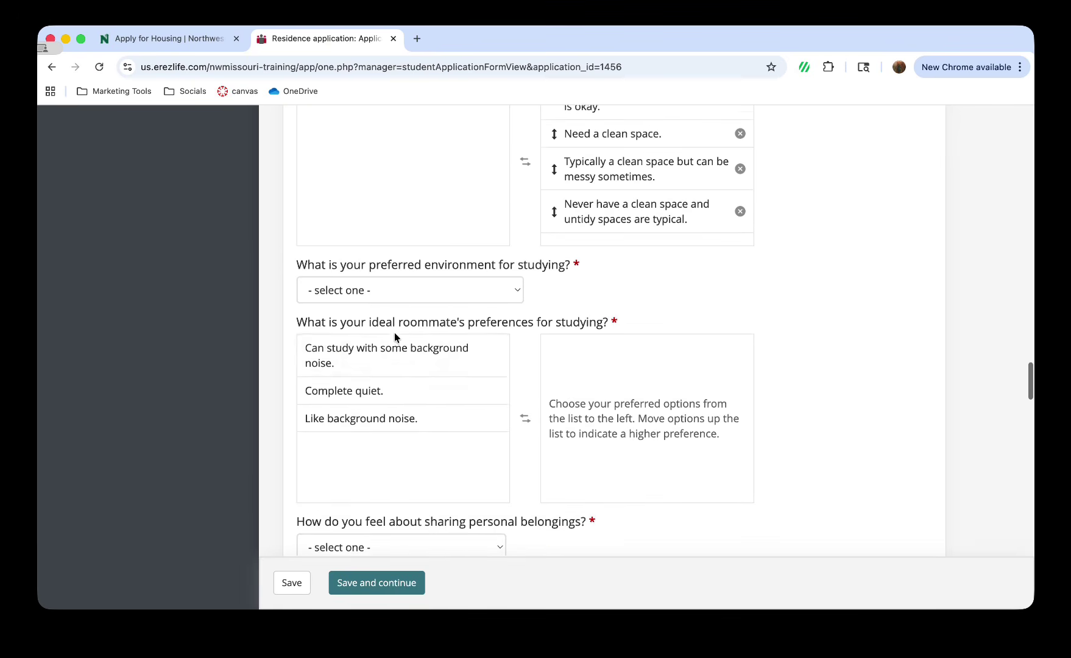
pyautogui.click(419, 281)
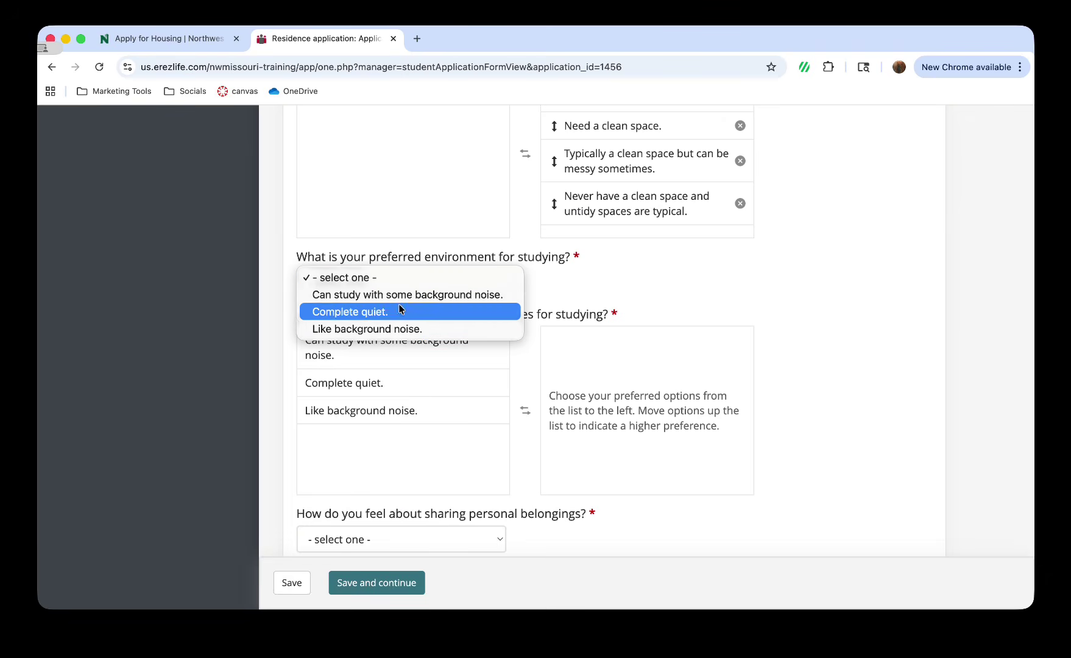
pyautogui.click(400, 294)
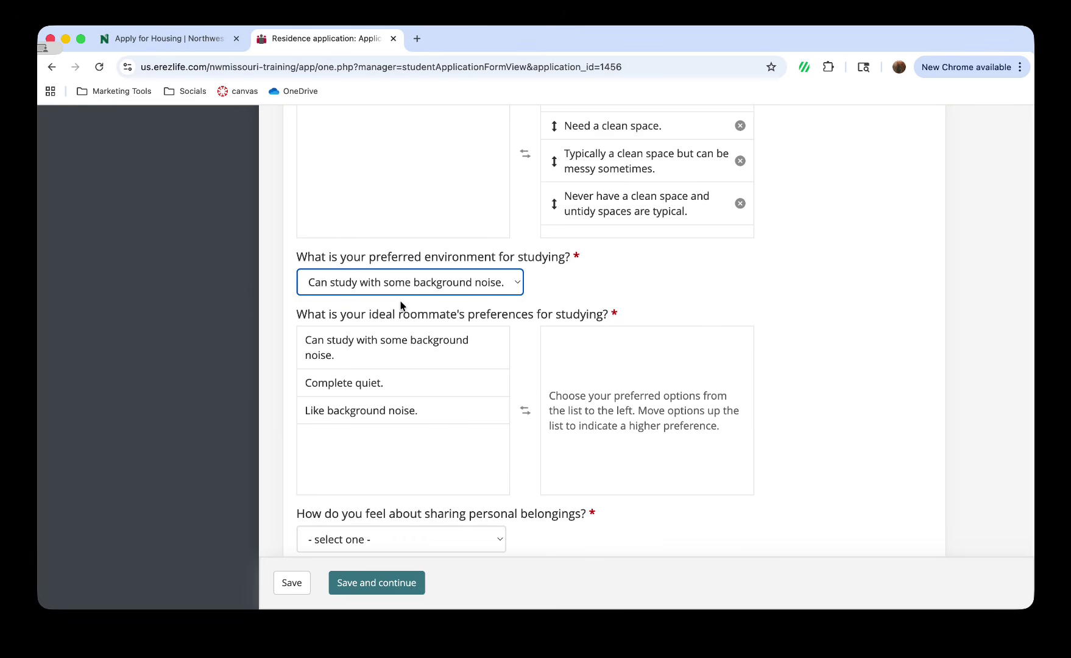
pyautogui.scroll(-2, 400, 305)
pyautogui.click(400, 305)
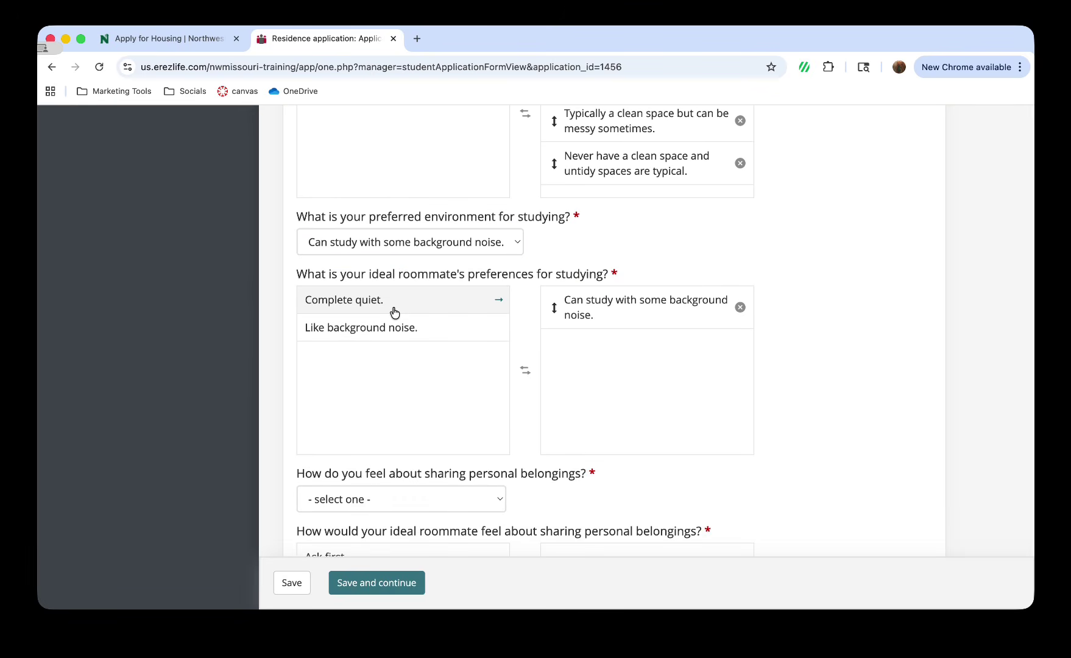
pyautogui.click(395, 312)
pyautogui.click(394, 304)
# Set the belongings-sharing preference to "Ask first." and rank the roommate's: ask first, everything shared, list of shared things, no sharing
pyautogui.scroll(-5, 370, 324)
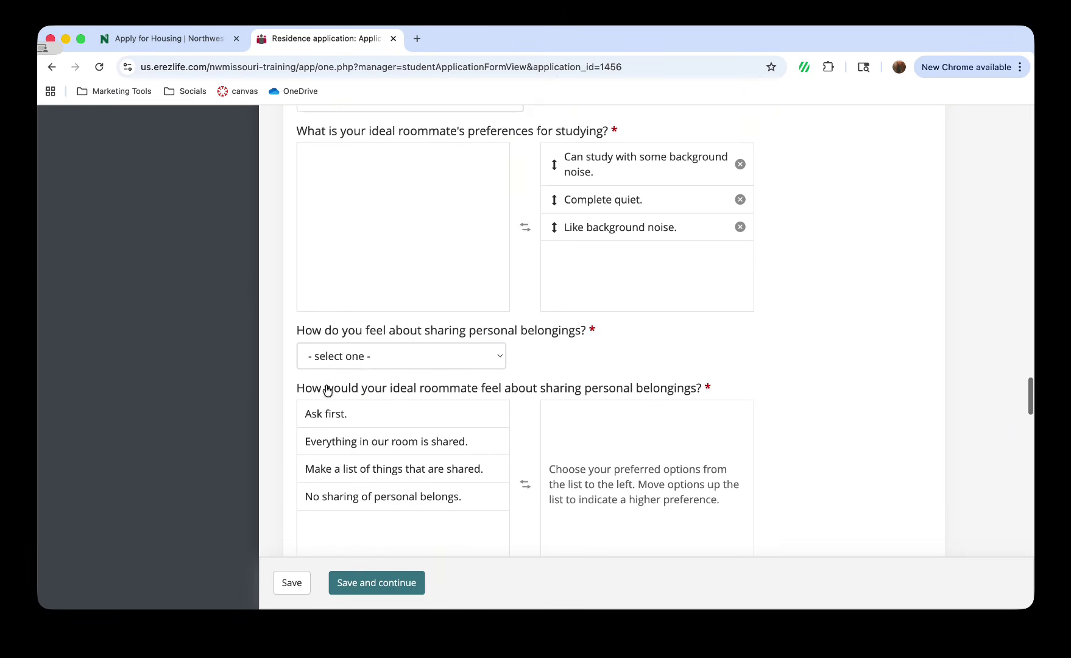
pyautogui.click(371, 326)
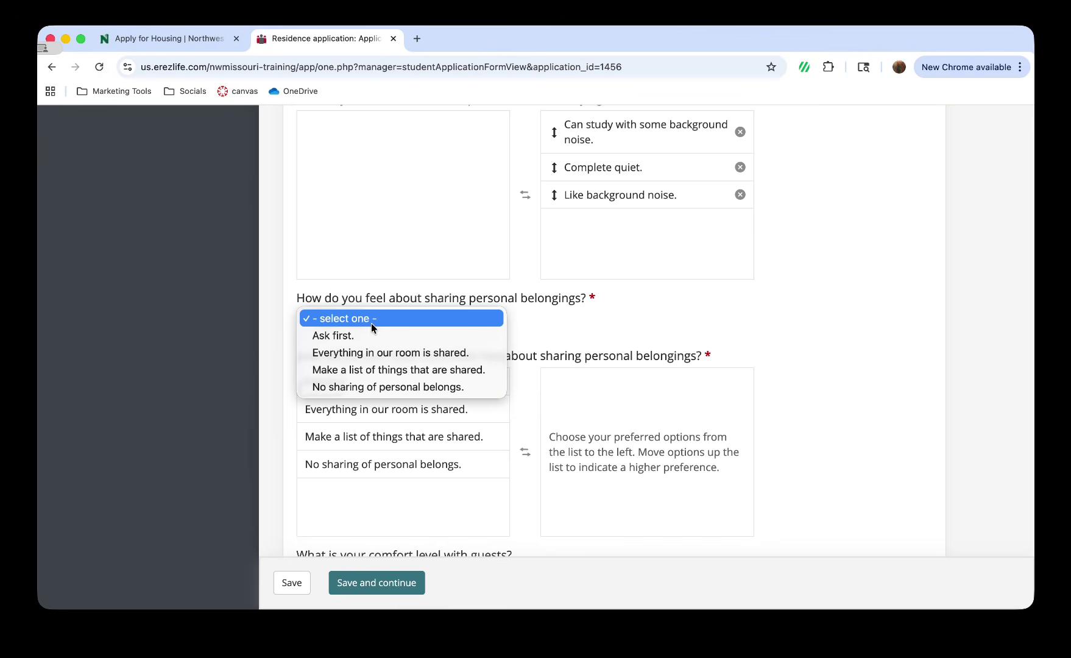
pyautogui.click(383, 335)
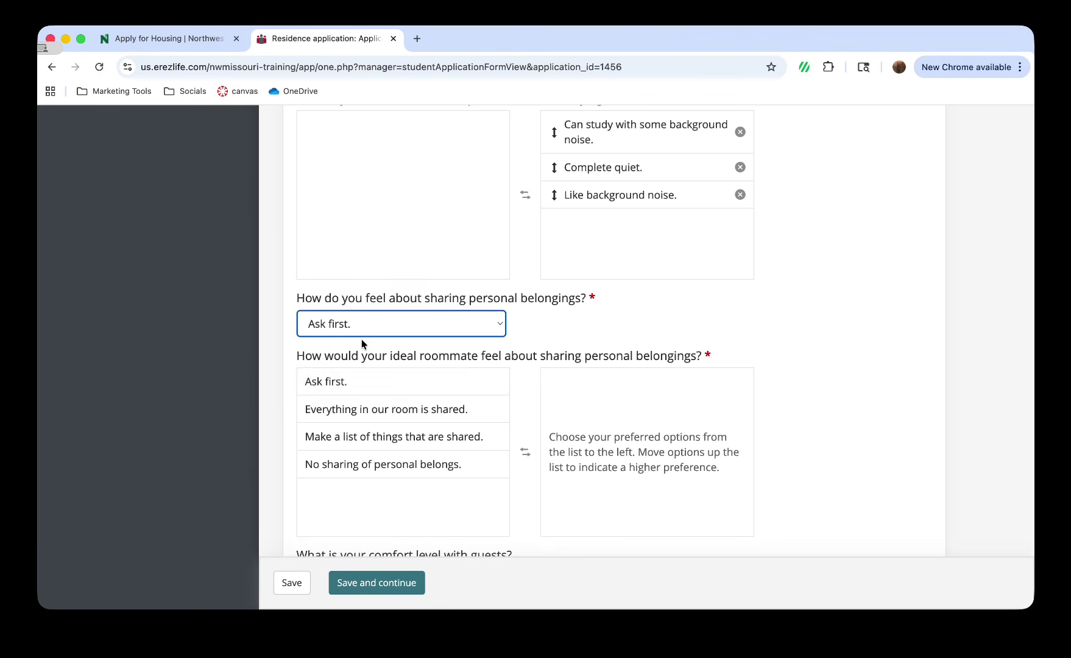
pyautogui.click(343, 381)
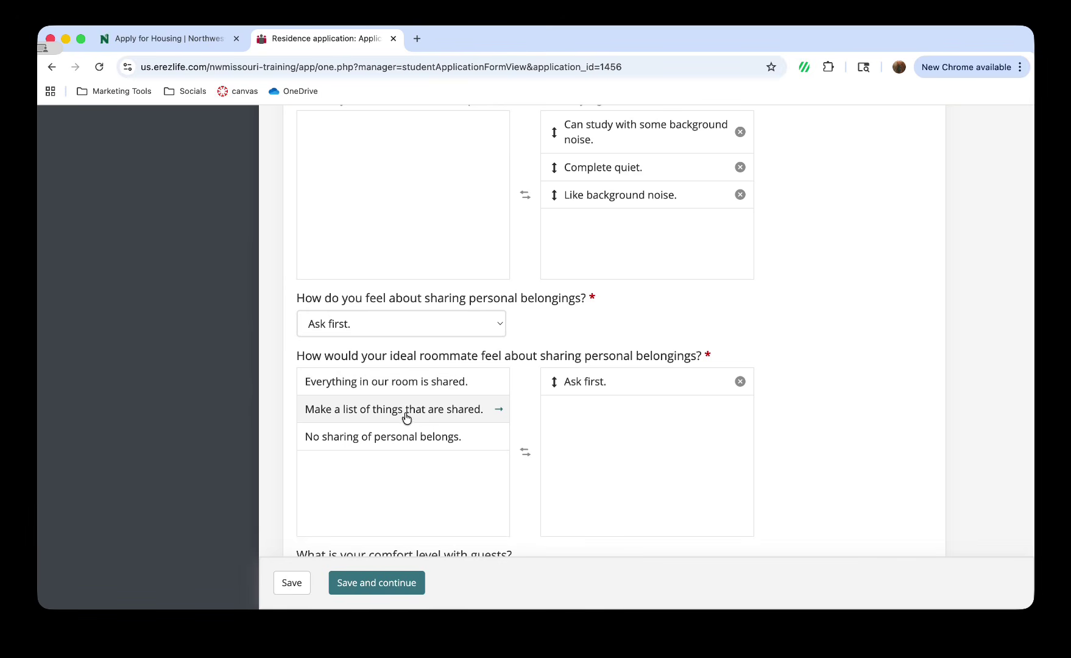
pyautogui.click(332, 381)
pyautogui.click(391, 383)
pyautogui.click(387, 385)
# Set the guest comfort level to "Ask first." and rank the roommate's: ask first, daytime but not overnight, welcome anytime, no guests
pyautogui.scroll(-5, 387, 388)
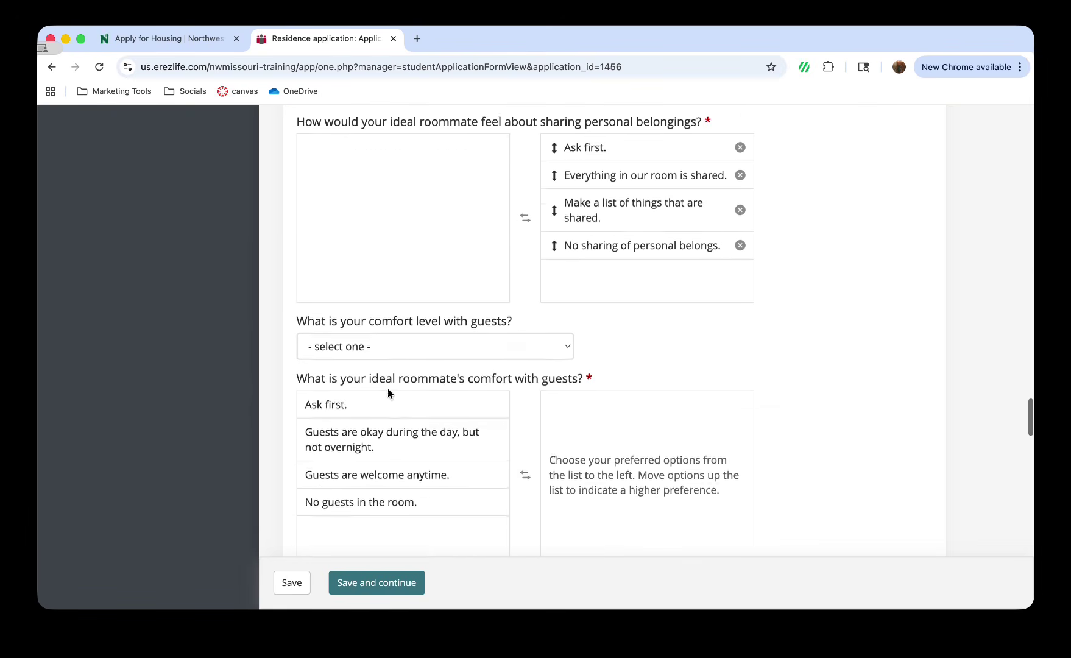
pyautogui.click(403, 333)
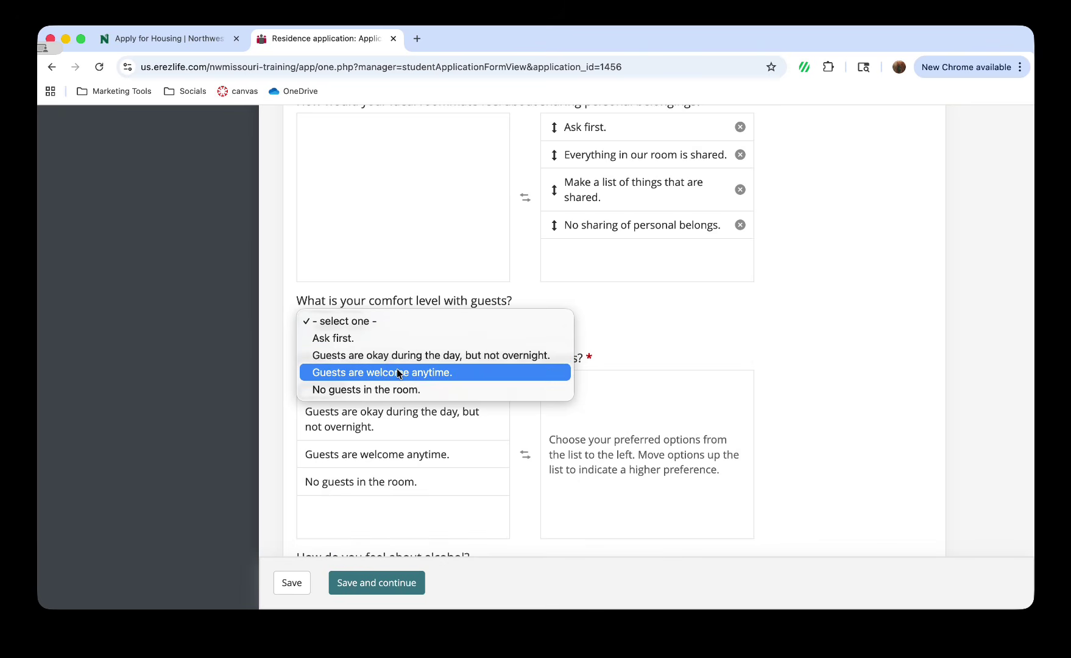
pyautogui.press('Escape')
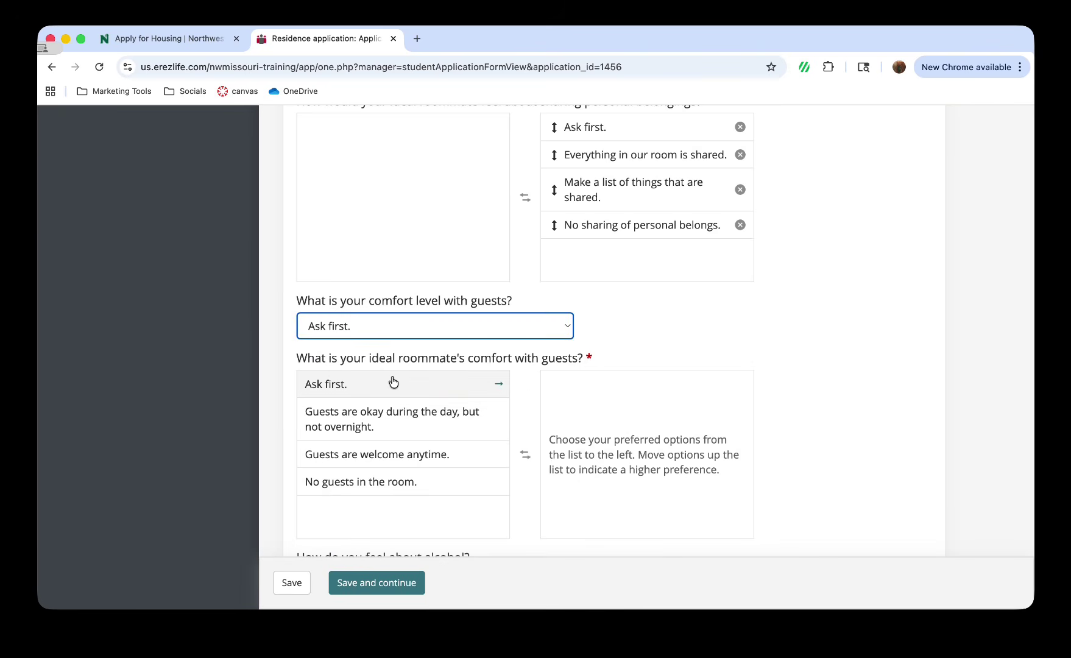
pyautogui.click(401, 332)
pyautogui.click(354, 382)
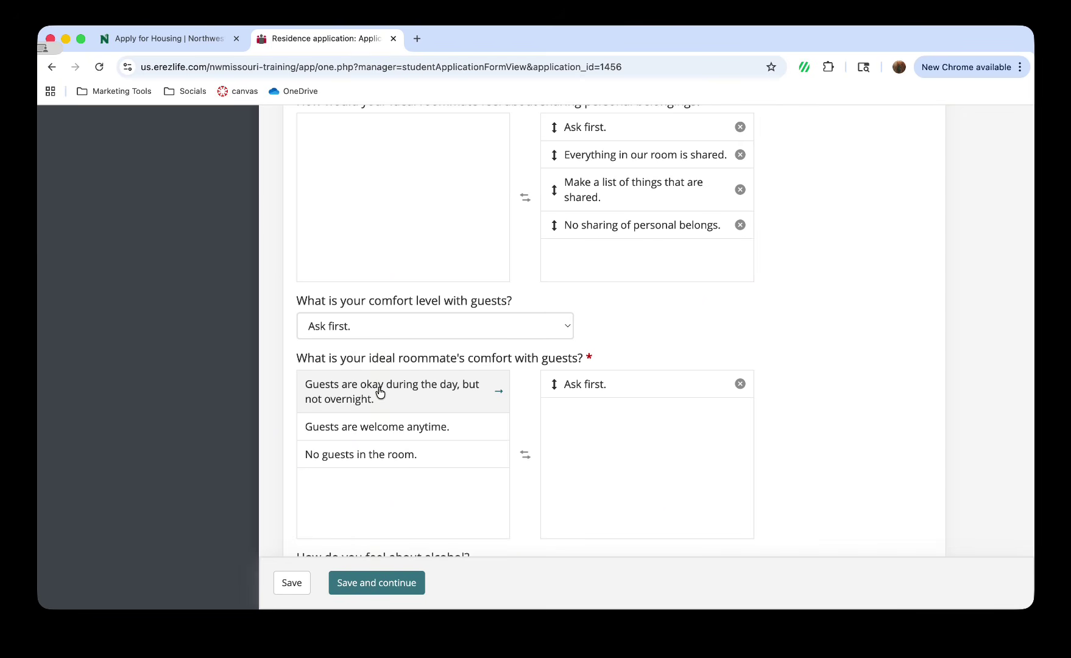
pyautogui.click(379, 390)
pyautogui.click(378, 390)
pyautogui.click(379, 390)
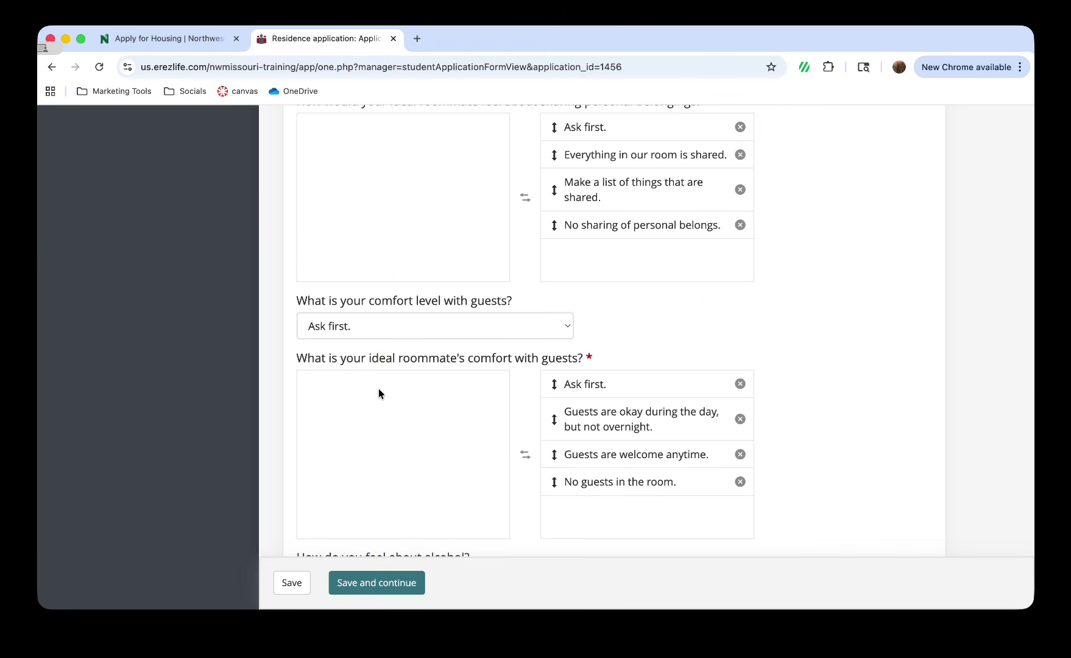
# Set the alcohol answer to "Not comfortable with alcohol in the room." and rank the roommate's: not comfortable, comfortable but not in room, comfortable in room
pyautogui.scroll(-4, 378, 393)
pyautogui.click(381, 387)
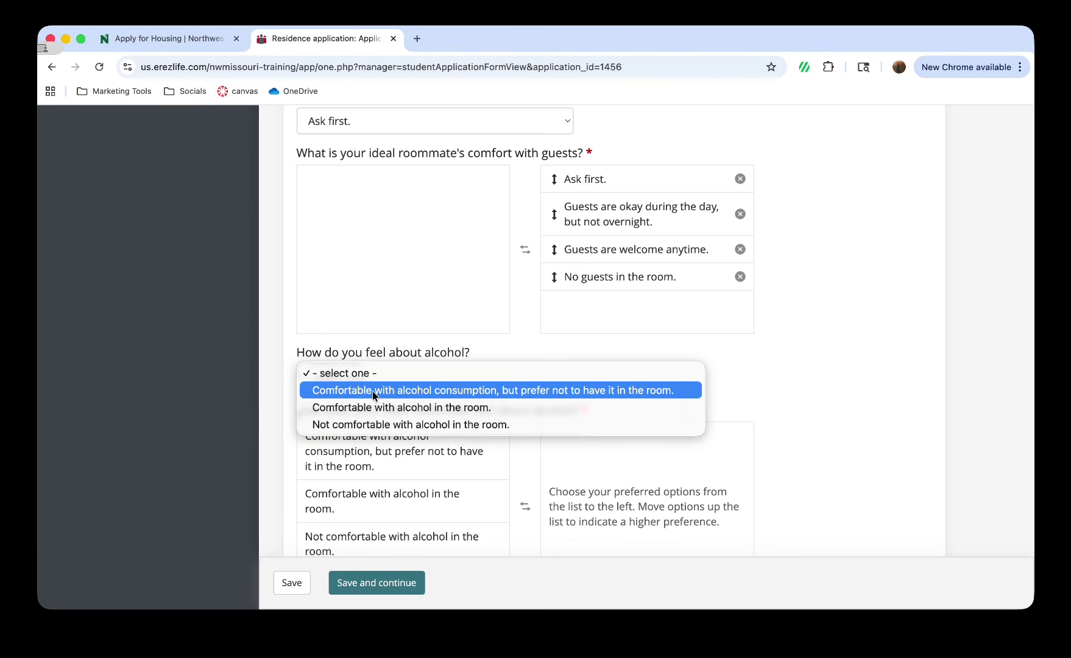
pyautogui.click(355, 423)
pyautogui.scroll(-2, 347, 426)
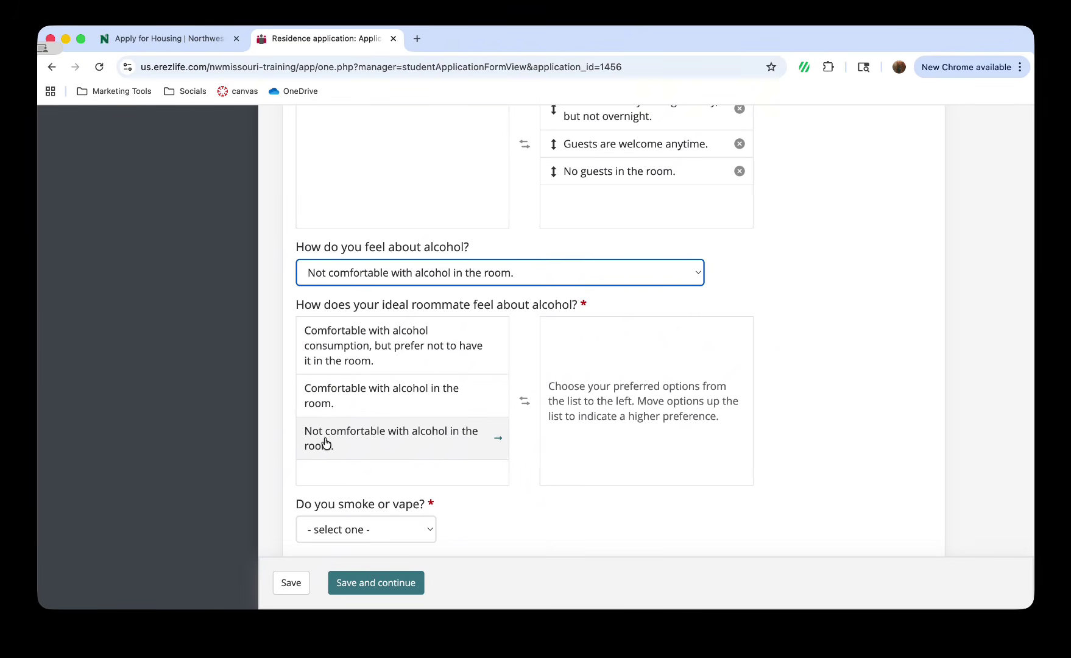
pyautogui.click(326, 443)
pyautogui.click(357, 359)
pyautogui.click(357, 358)
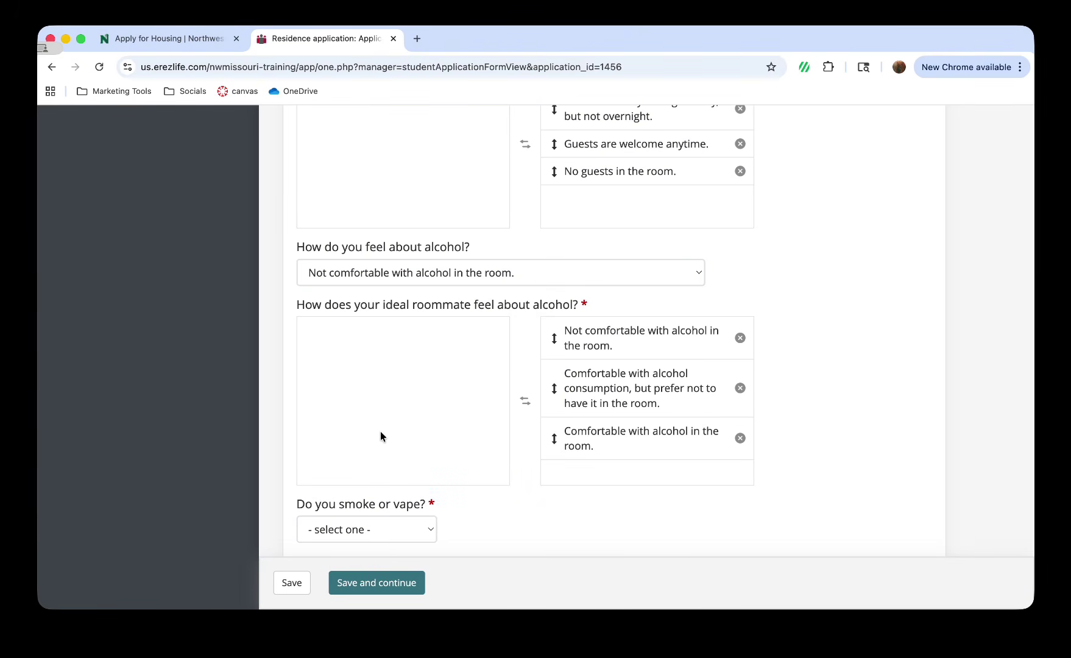
# Set the smoking answer to "No Smoking or Vaping" and rank the roommate's: No Smoking or Vaping, Vape Only, Smoke Only, Smoke and Vape
pyautogui.scroll(-3, 379, 433)
pyautogui.click(378, 381)
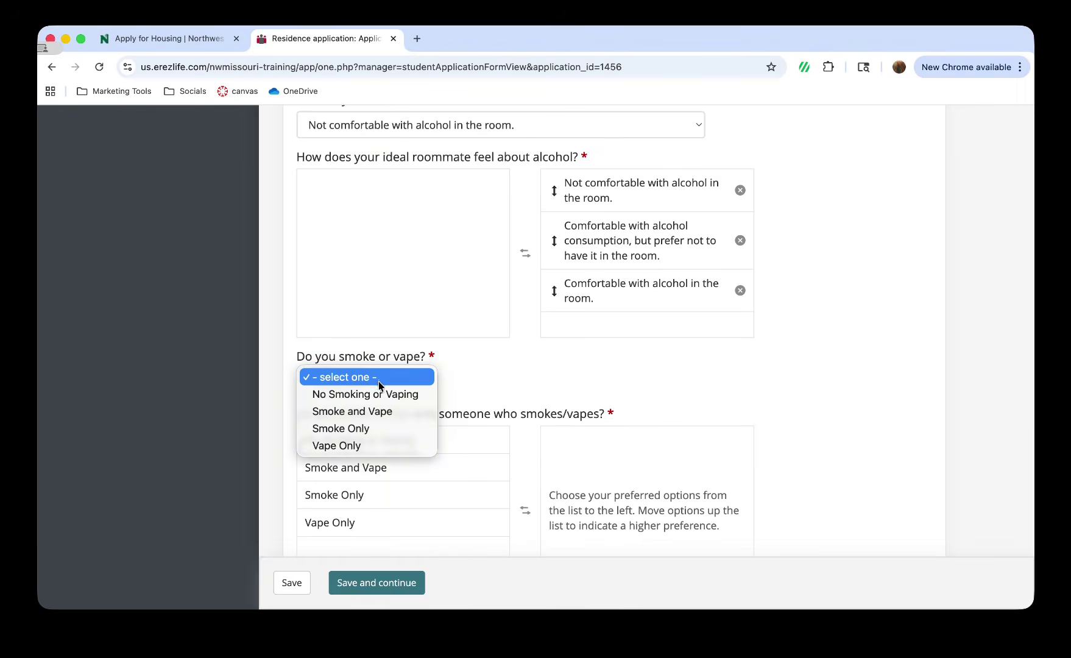
pyautogui.click(347, 394)
pyautogui.click(347, 441)
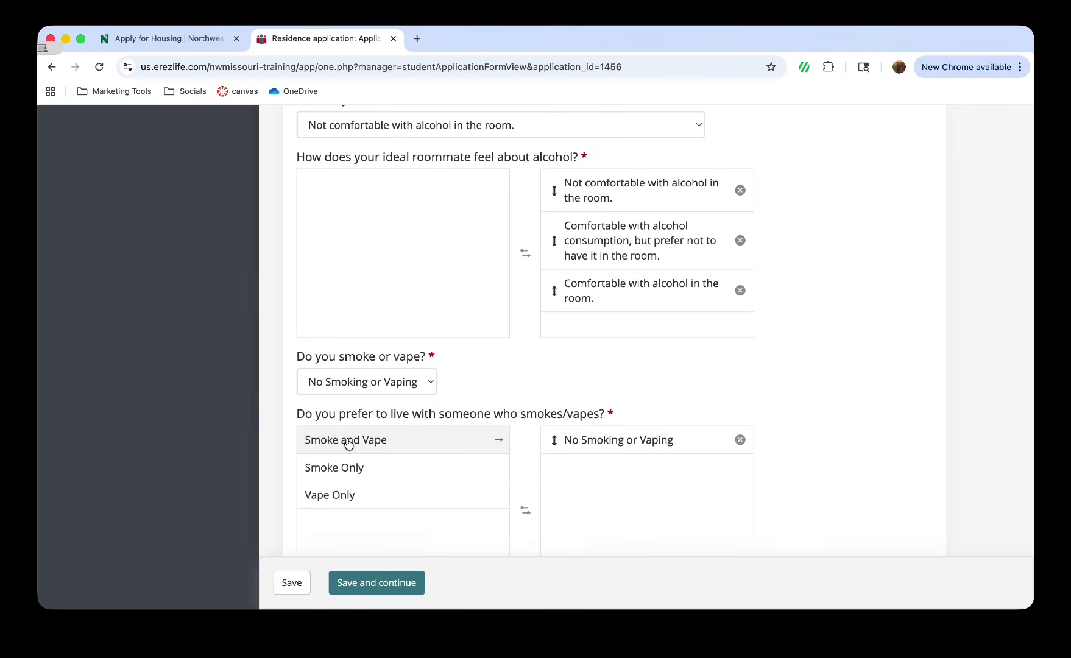
pyautogui.click(355, 494)
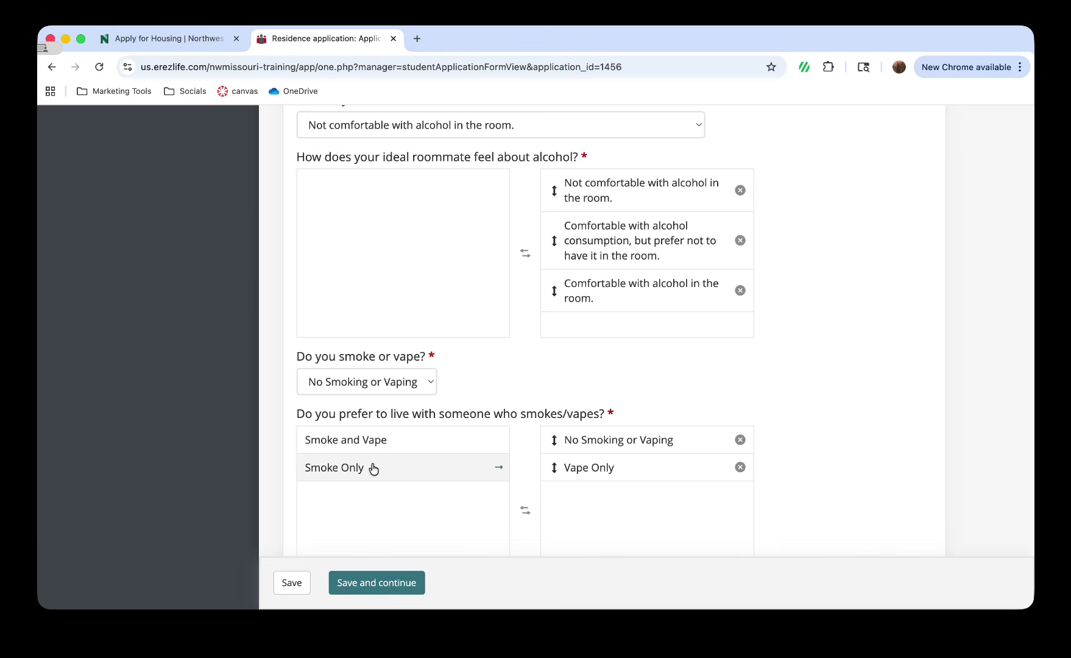
pyautogui.click(373, 468)
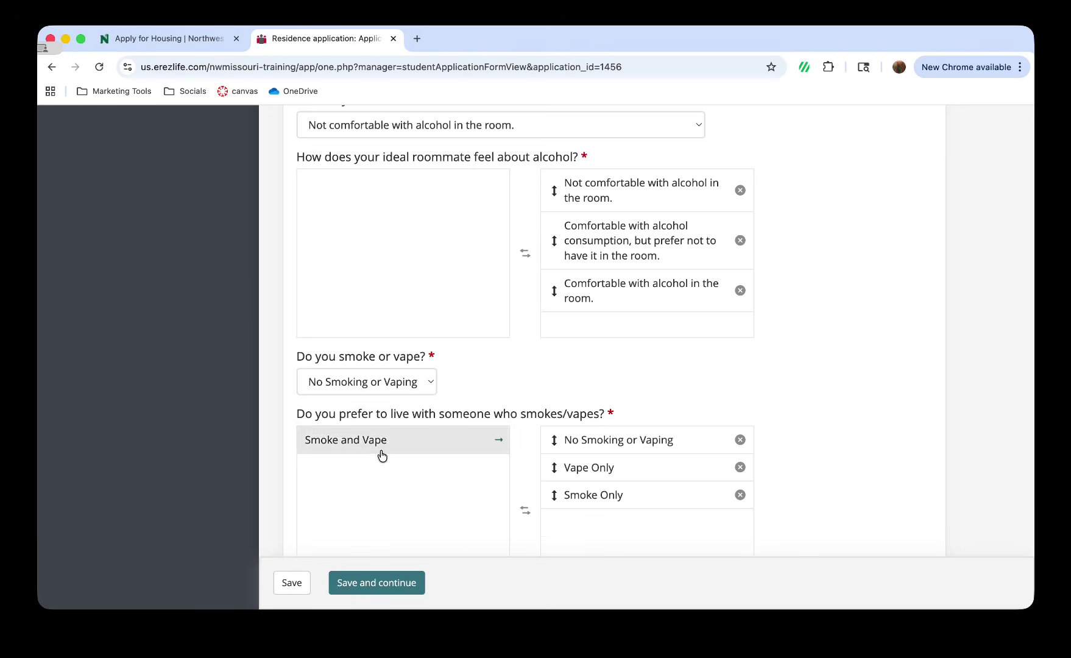
pyautogui.click(379, 447)
# Set the support-animal answer to "No ESA's or Service Animals" and rank the roommate's: no animals, dog only, dog or cat only, cat only, any animal type
pyautogui.scroll(-10, 380, 451)
pyautogui.scroll(-3, 382, 454)
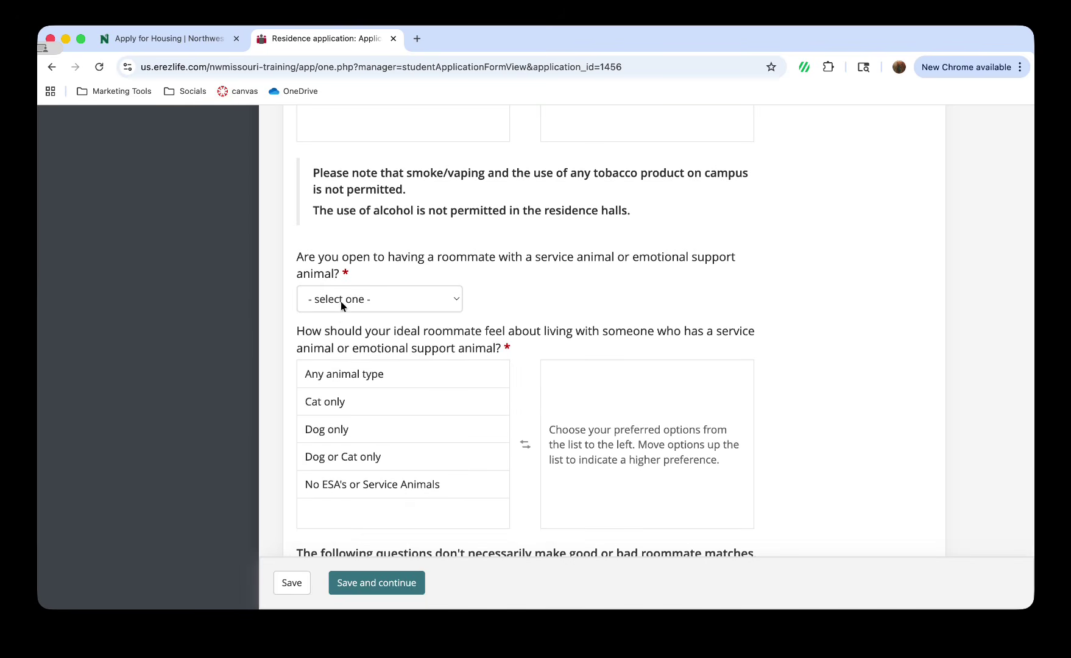
pyautogui.click(341, 301)
pyautogui.click(332, 381)
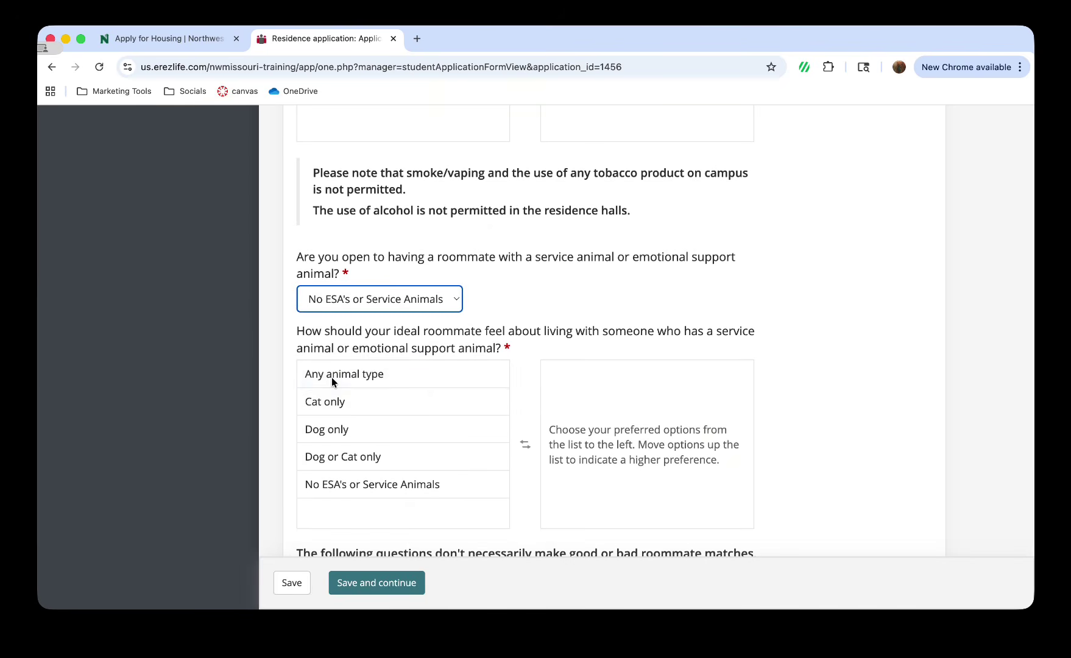
pyautogui.click(341, 483)
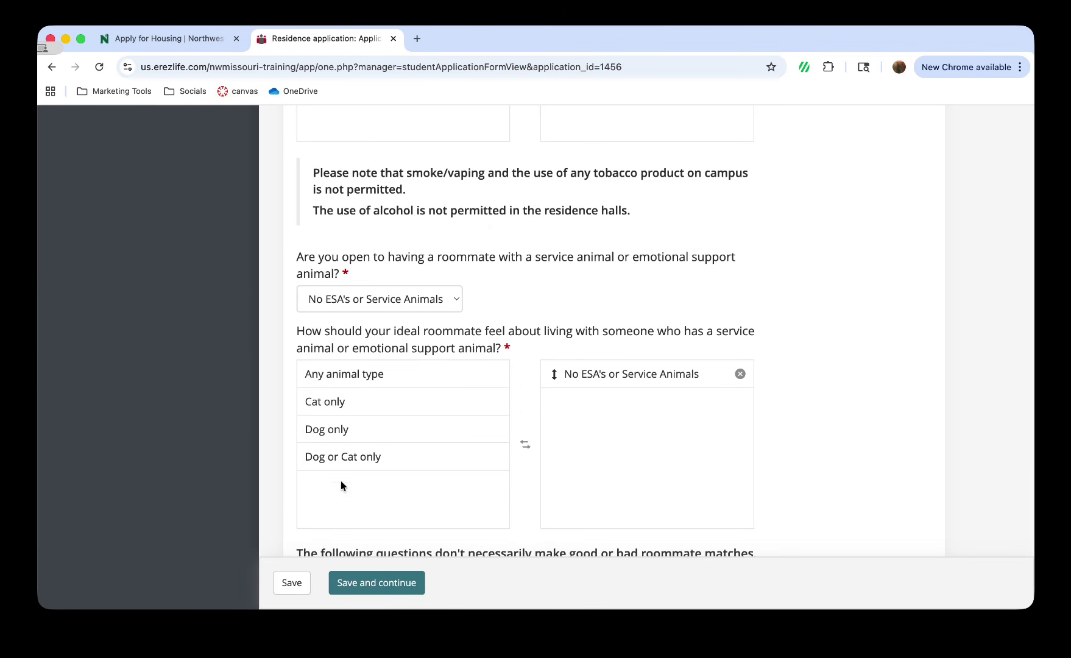
pyautogui.click(312, 429)
pyautogui.click(318, 430)
pyautogui.click(315, 403)
pyautogui.click(332, 376)
# Answer "No" to the Division II sports, Bearcat Marching Band and felony offense questions
pyautogui.scroll(-10, 323, 454)
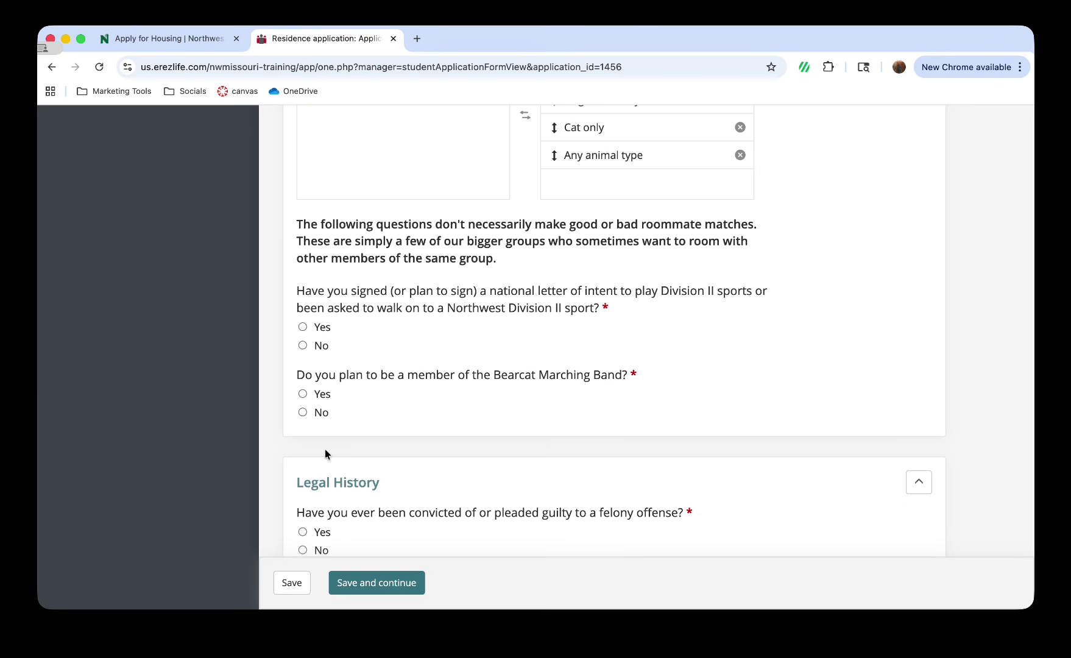
pyautogui.click(304, 345)
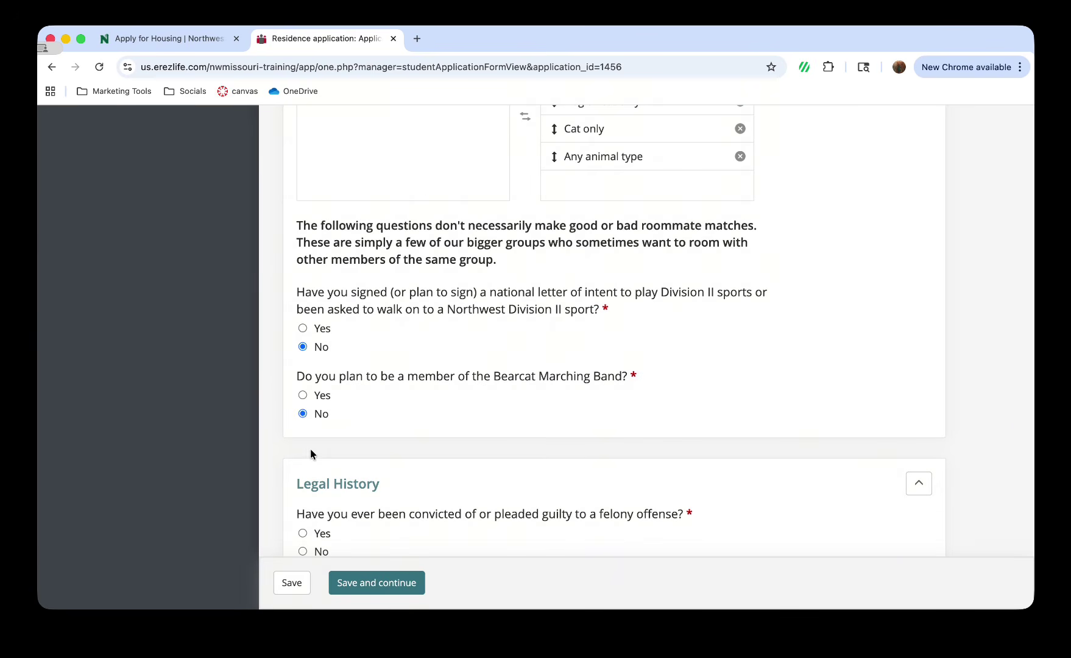
pyautogui.scroll(-5, 311, 448)
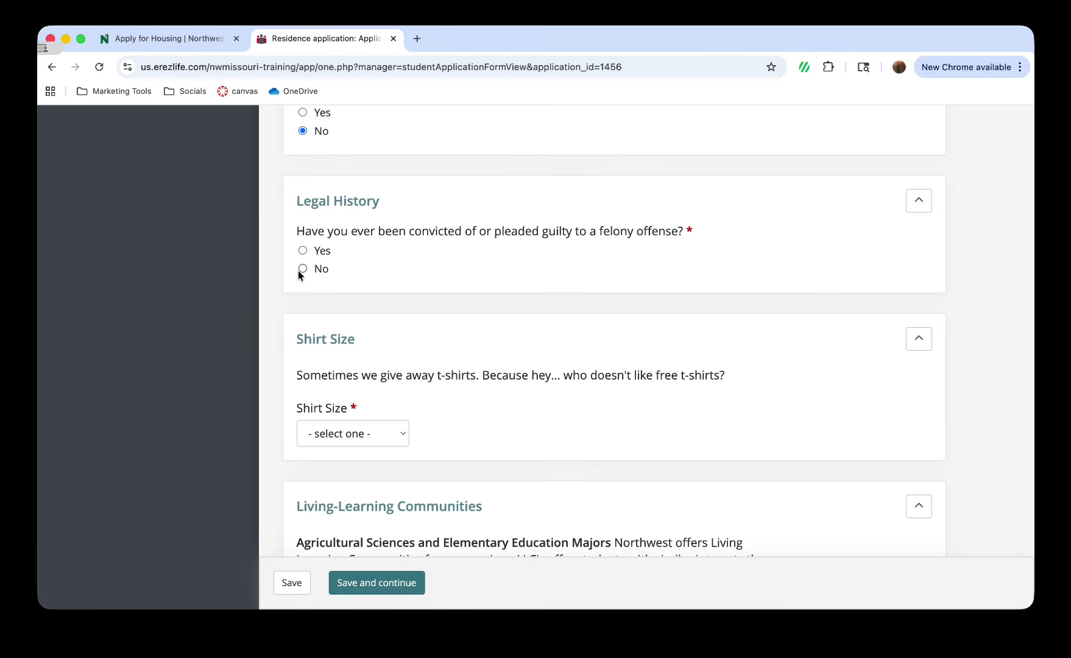
pyautogui.click(303, 268)
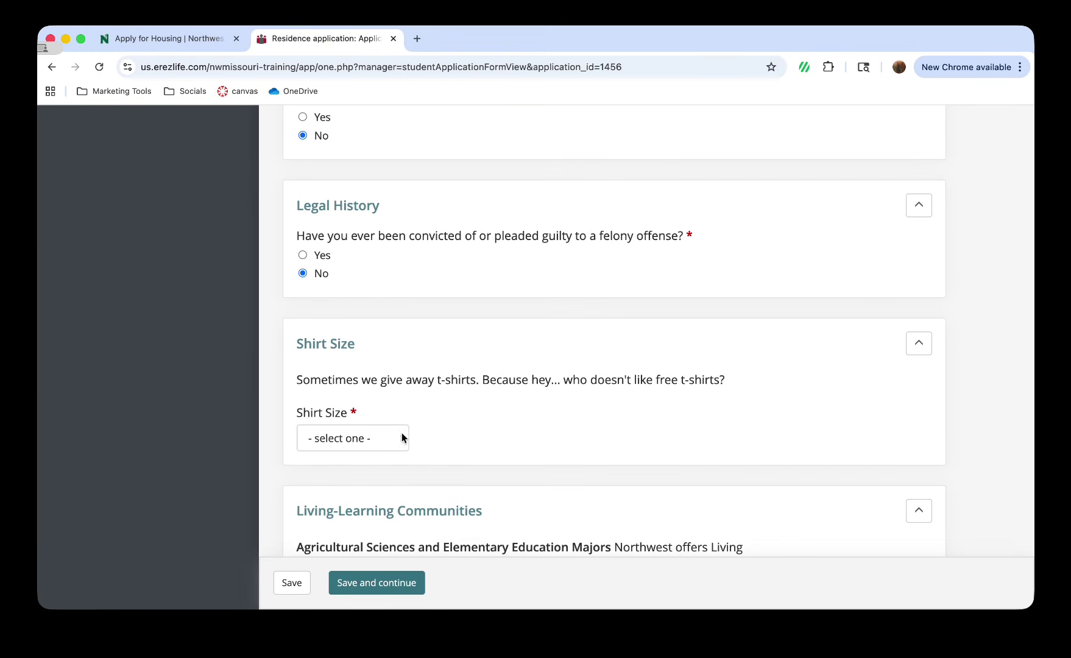
# Set the shirt size to M and answer "No" to living in a Living-Learning Community
pyautogui.click(379, 437)
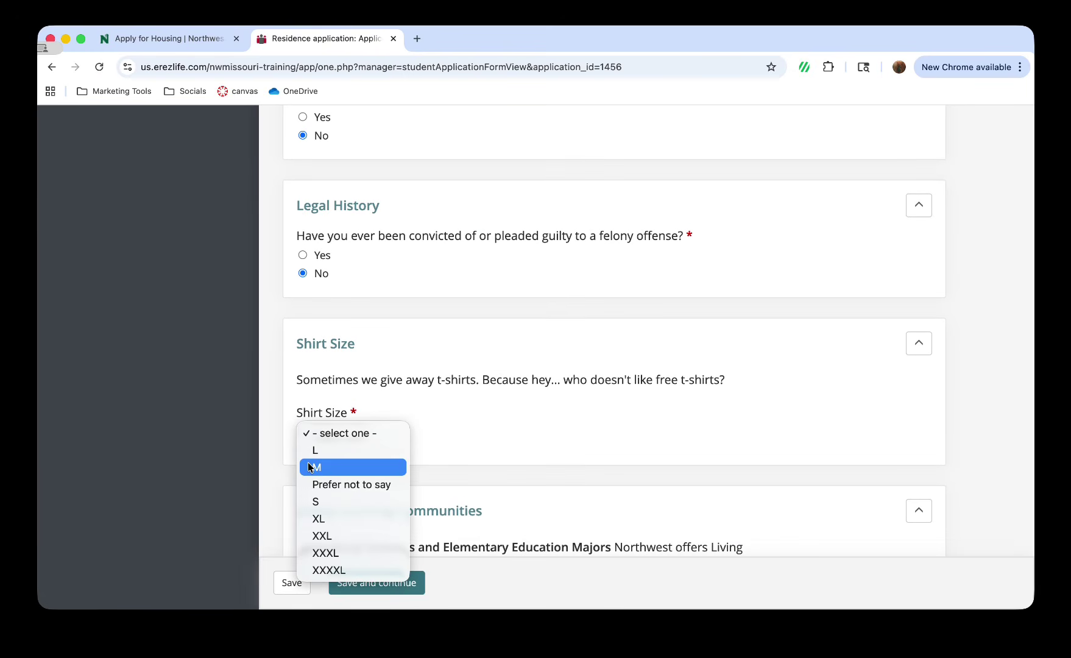
pyautogui.click(309, 467)
pyautogui.scroll(-5, 309, 467)
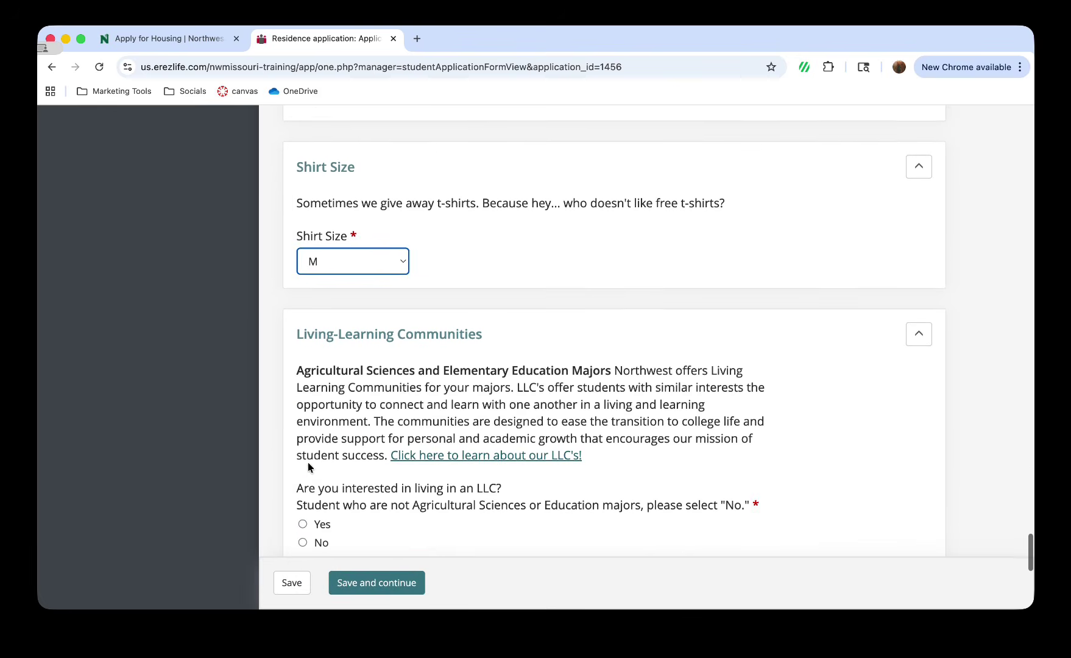
pyautogui.click(303, 478)
# Acknowledge the Contract section with "I understand", then save the housing application and continue to the submission page
pyautogui.scroll(-6, 304, 479)
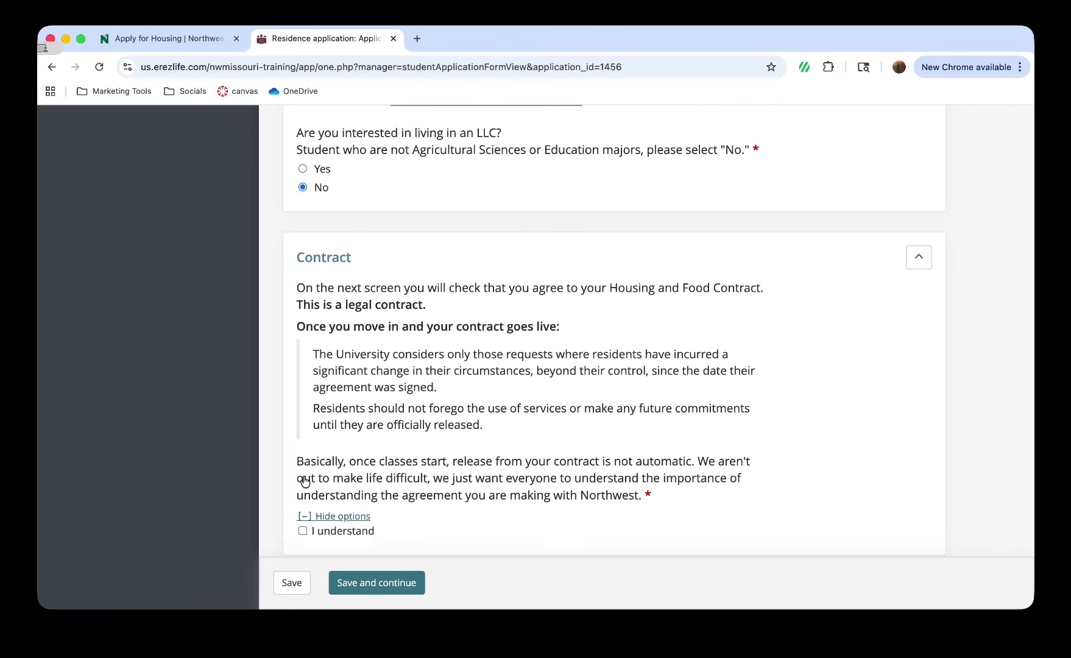
pyautogui.scroll(-1, 305, 480)
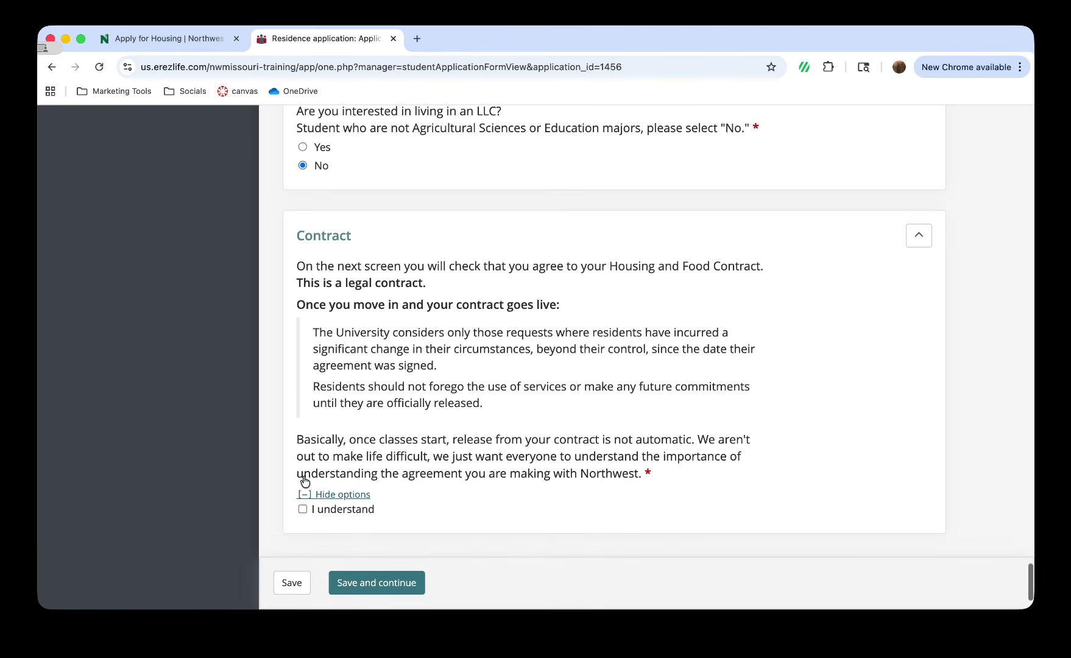
pyautogui.scroll(-1, 305, 480)
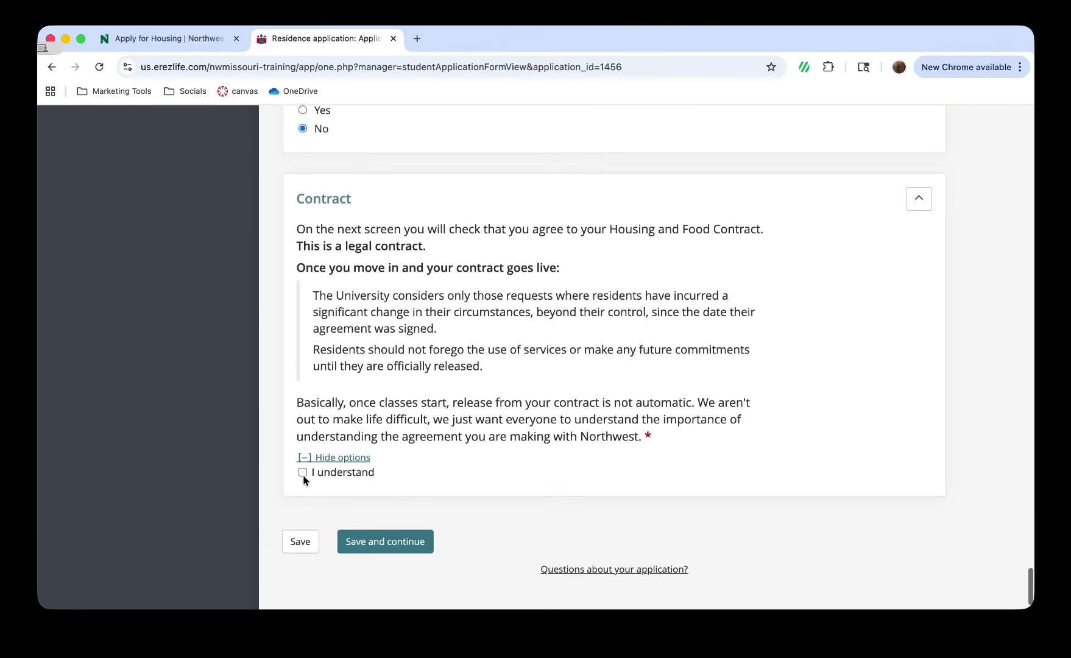
pyautogui.click(303, 472)
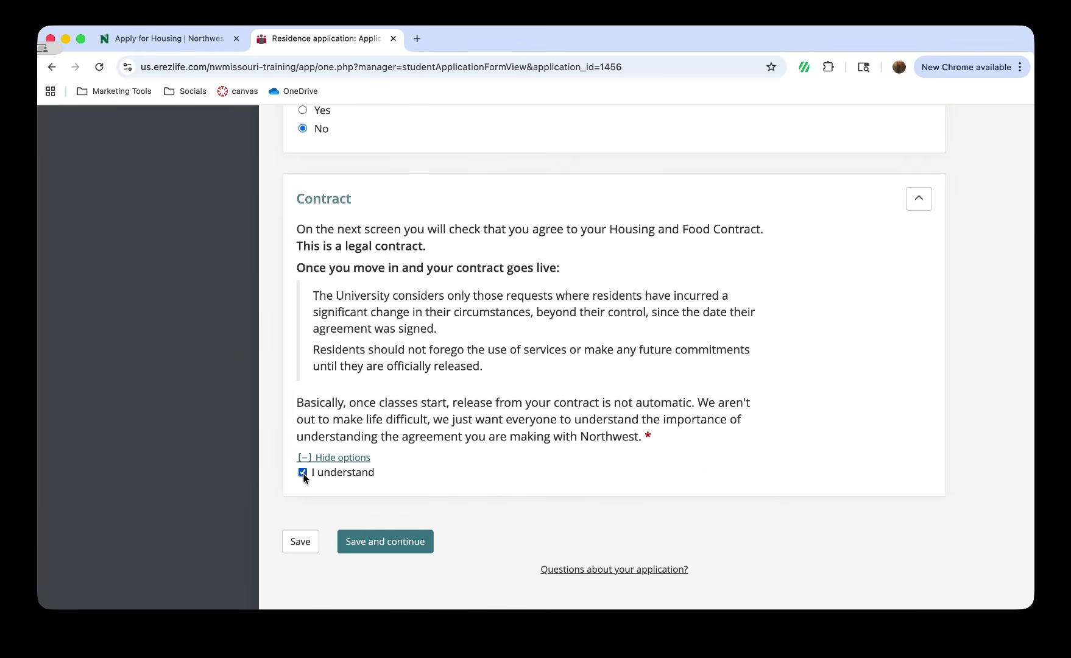
pyautogui.click(349, 539)
pyautogui.scroll(1, 341, 533)
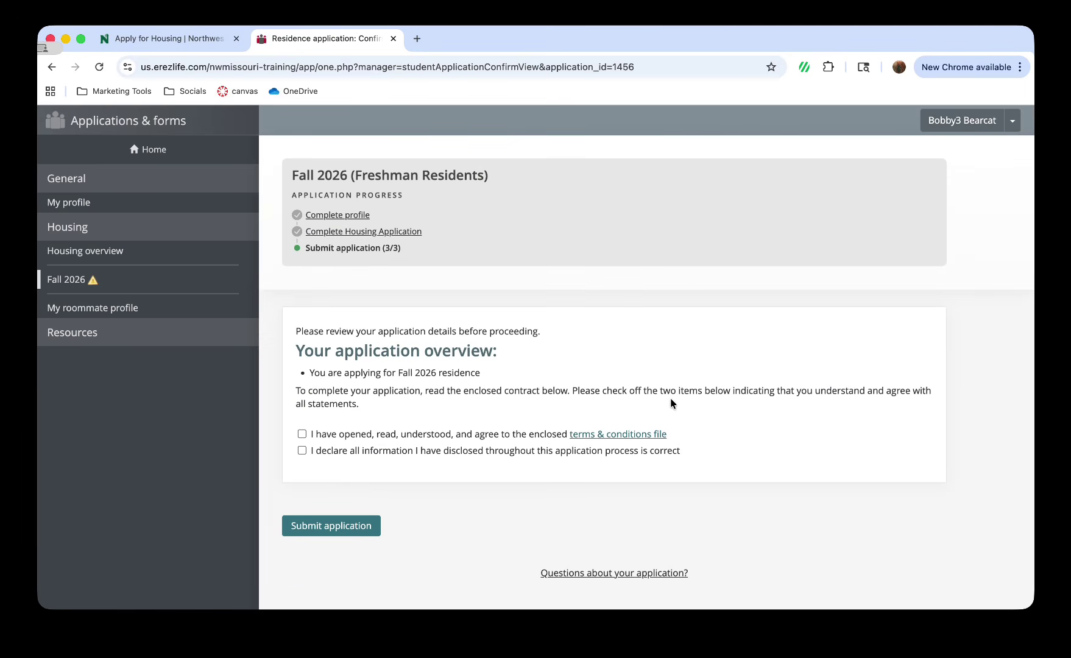
# Open the terms & conditions file, read through the 2026-27 Housing and Food Service Contract, and return to the application overview
pyautogui.click(568, 438)
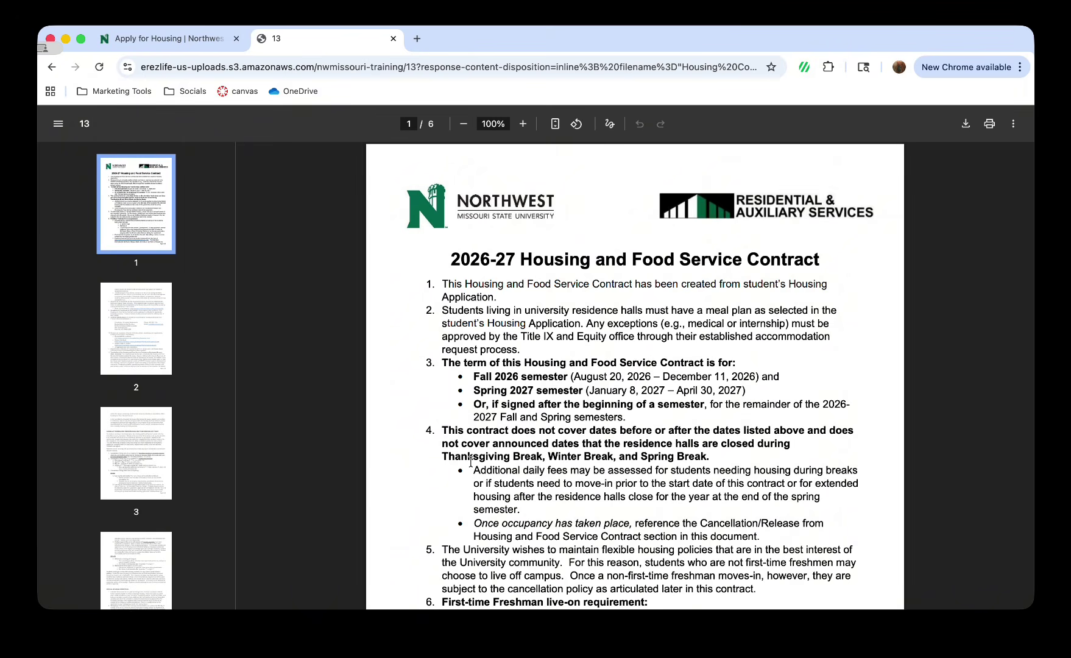
pyautogui.scroll(-5, 372, 482)
pyautogui.scroll(-10, 372, 482)
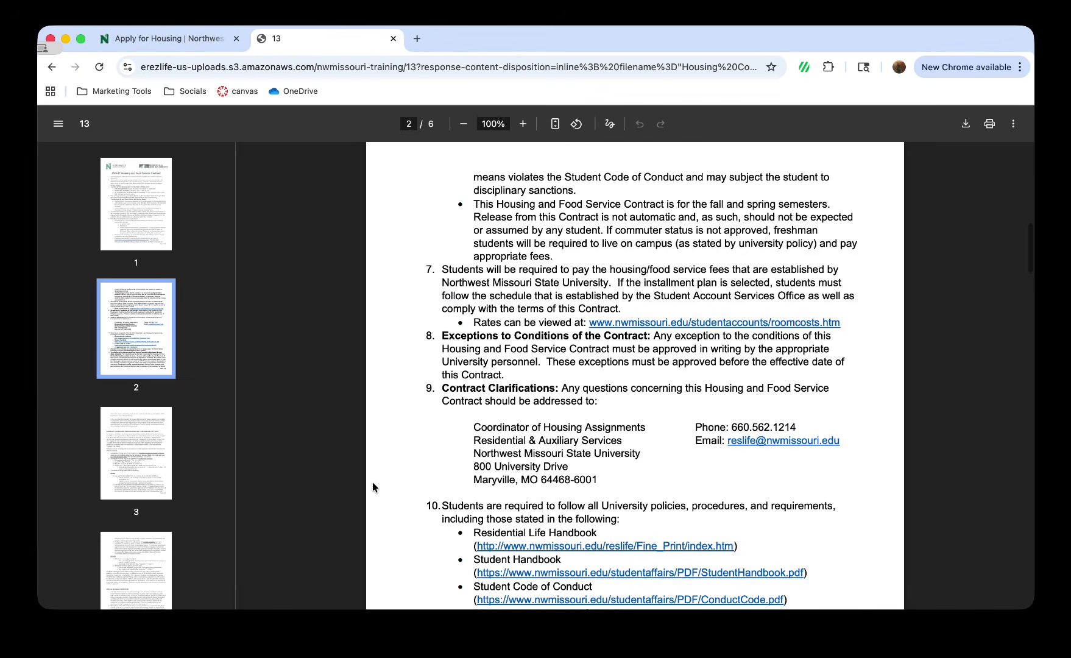
pyautogui.scroll(-15, 372, 482)
pyautogui.scroll(-18, 373, 483)
pyautogui.scroll(-18, 372, 482)
pyautogui.scroll(-16, 372, 482)
pyautogui.scroll(-1, 372, 482)
pyautogui.scroll(20, 315, 283)
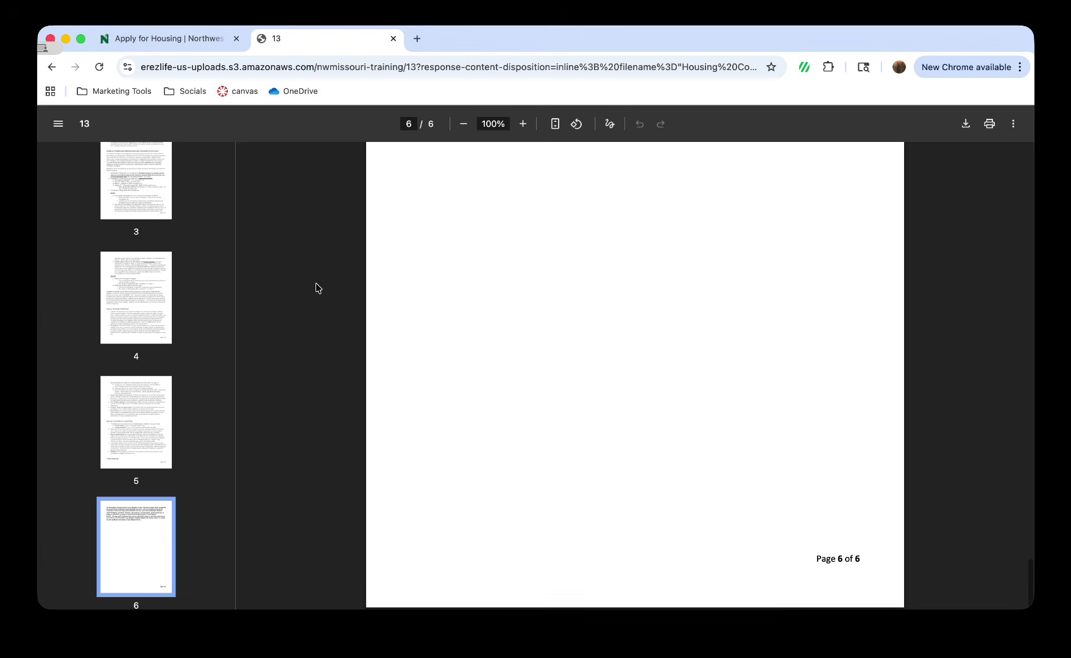
pyautogui.scroll(15, 315, 282)
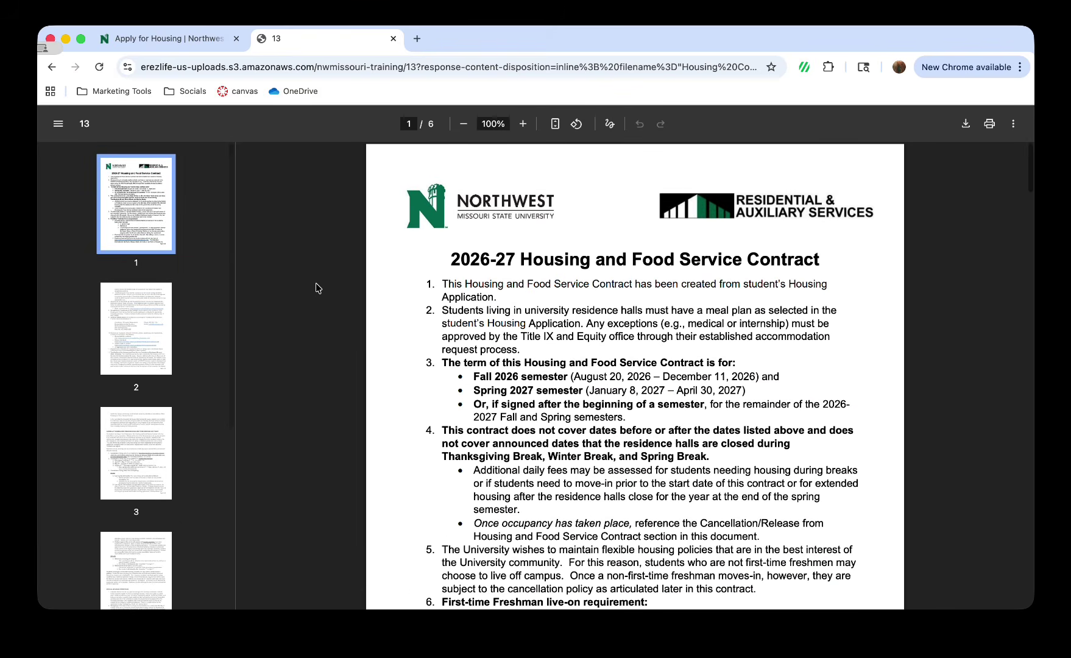
pyautogui.click(52, 67)
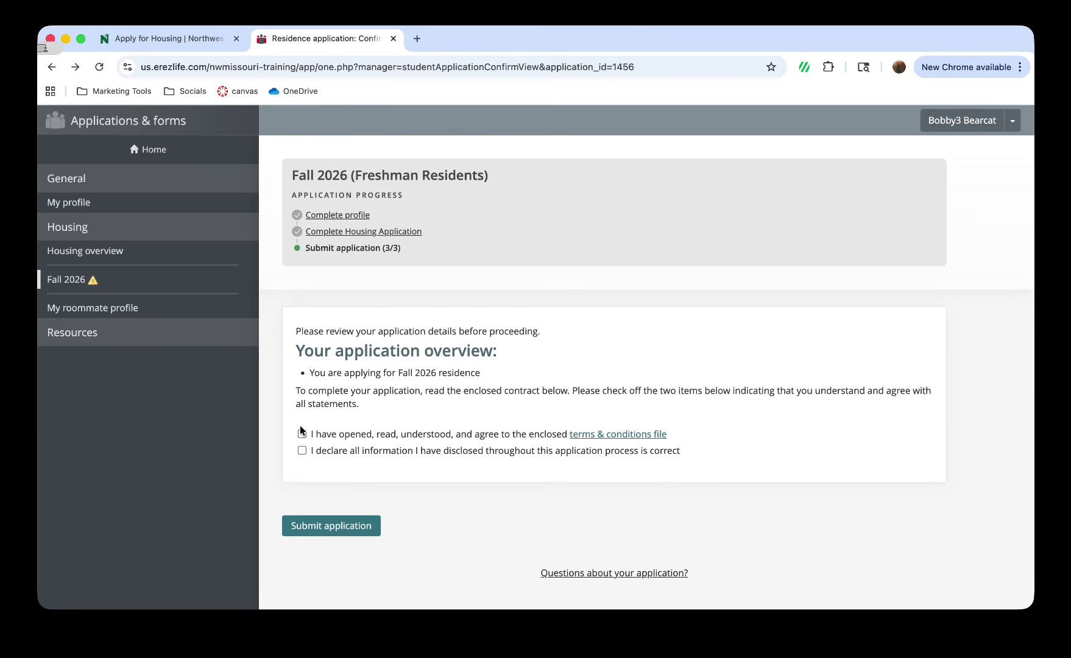
# Agree to the terms & conditions, declare all disclosed information correct, and submit the Fall 2026 application
pyautogui.click(310, 451)
pyautogui.click(306, 527)
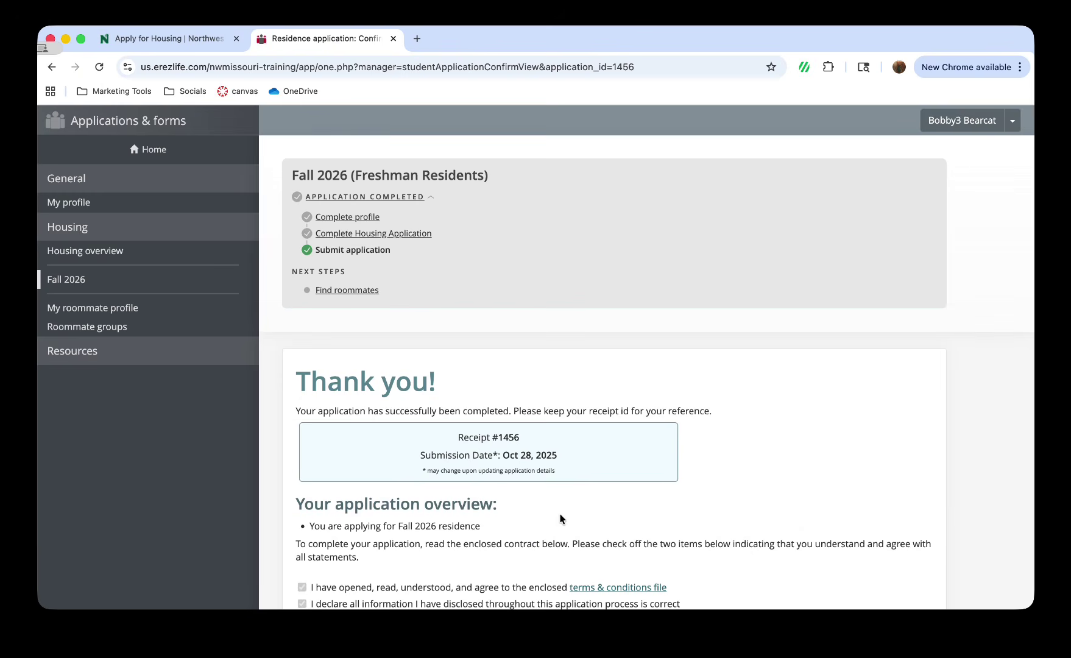
pyautogui.scroll(-5, 560, 514)
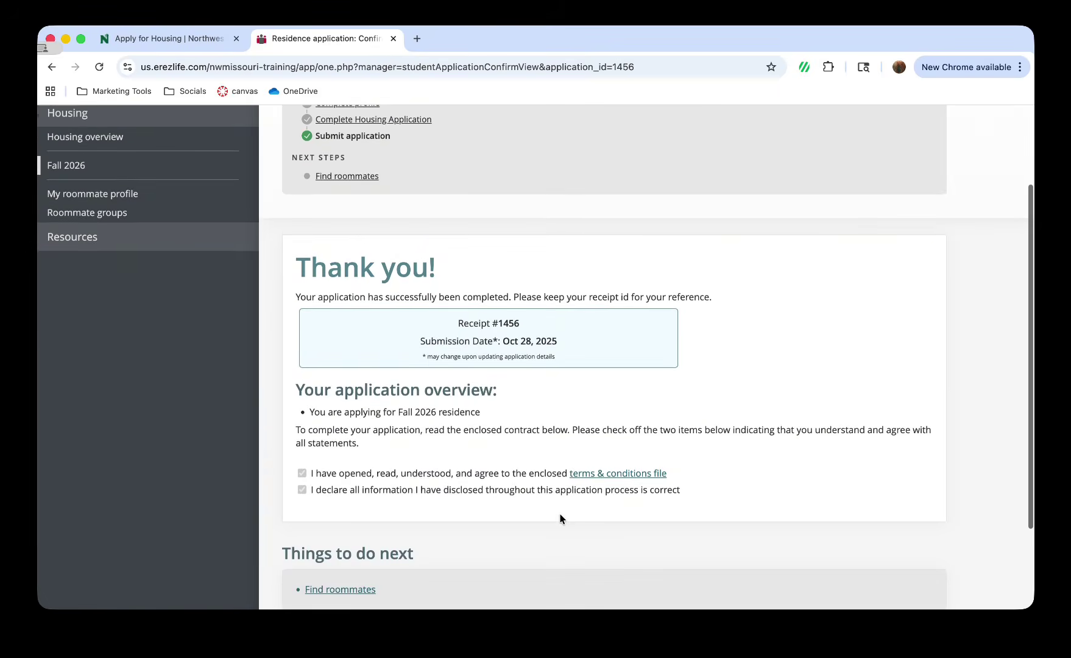